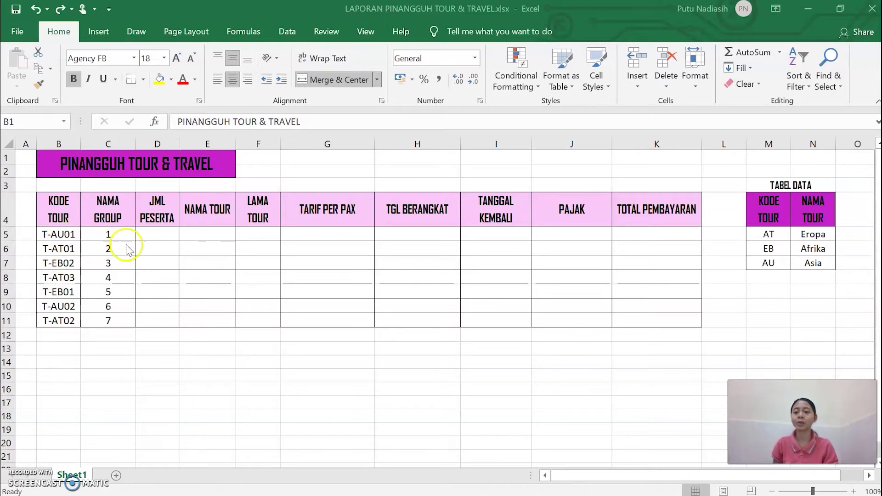
# Step: Fill the JML PESERTA column for groups 1 to 7 with 25, 20, 25, 15, 30, 20 and 25
pyautogui.click(161, 229)
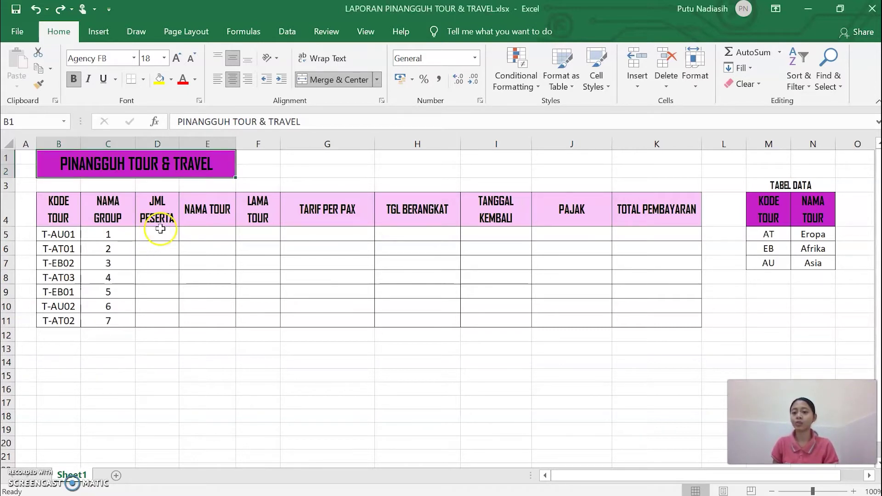
pyautogui.click(161, 232)
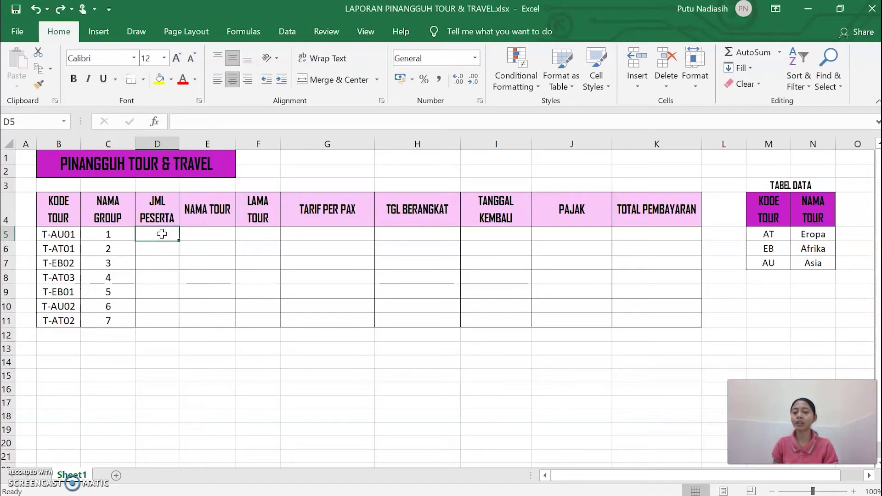
pyautogui.click(165, 239)
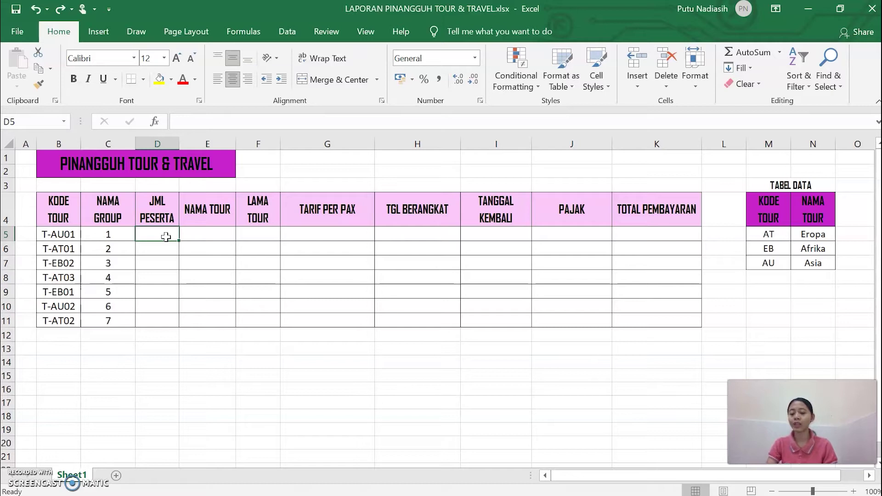
pyautogui.write('25')
pyautogui.press('Return')
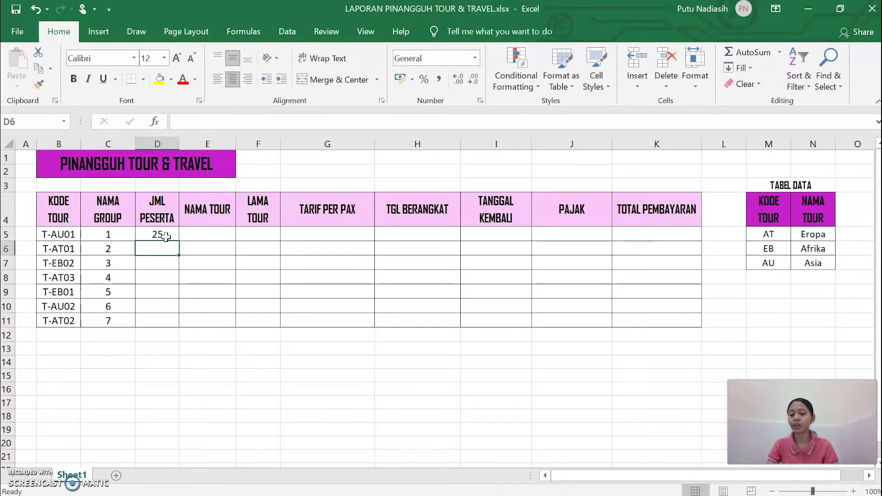
pyautogui.write('20')
pyautogui.press('Return')
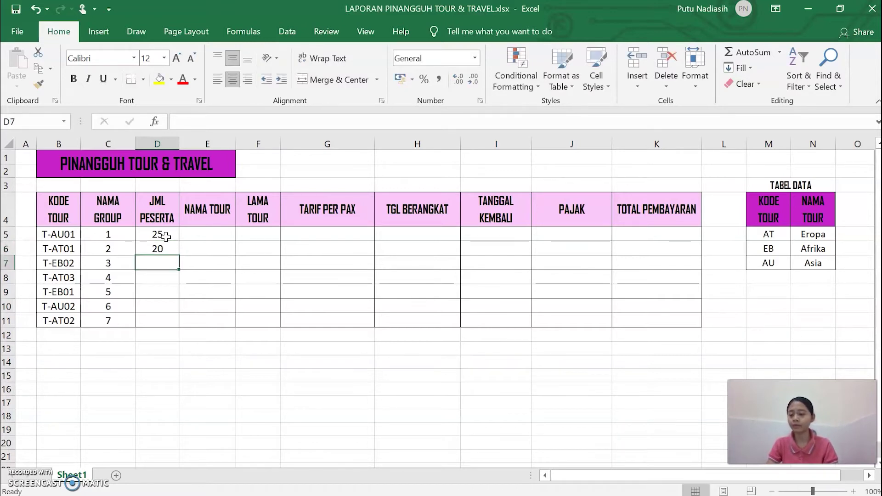
pyautogui.write('25')
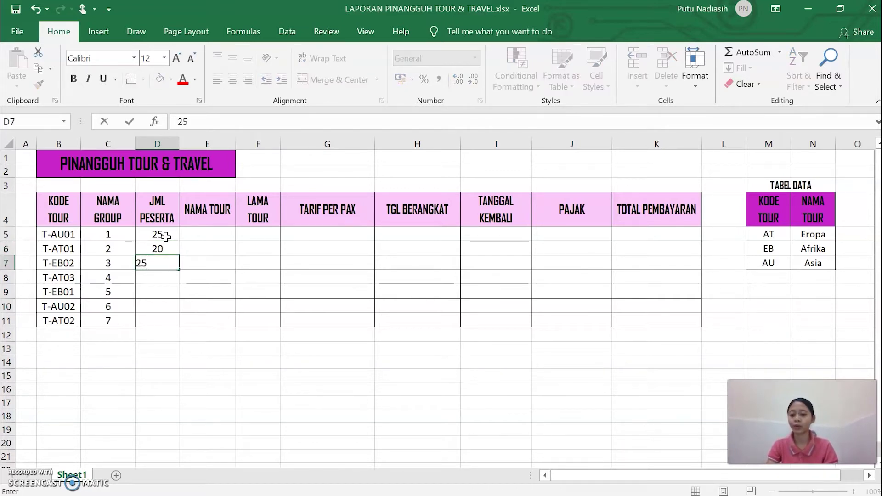
pyautogui.press('Return')
pyautogui.write('15')
pyautogui.press('Return')
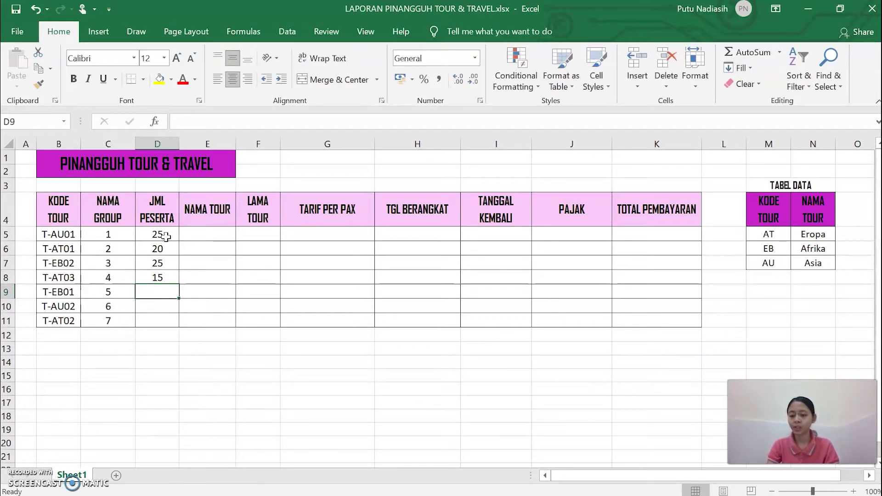
pyautogui.write('30')
pyautogui.press('Return')
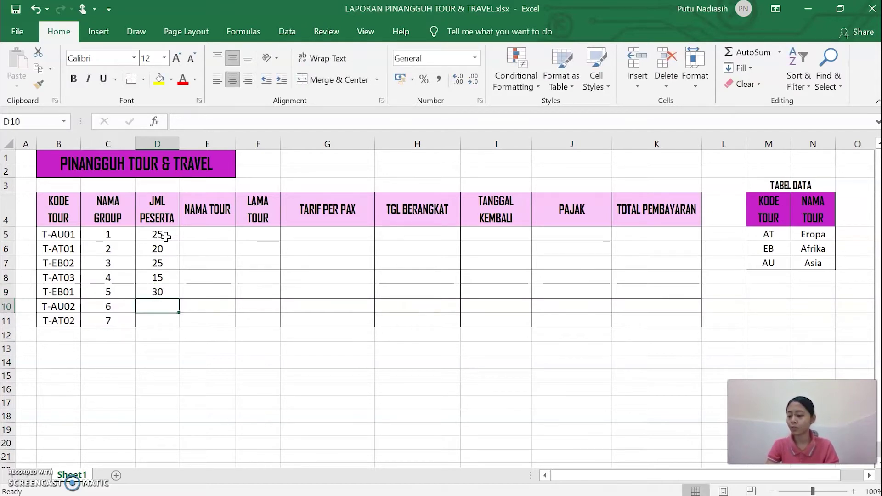
pyautogui.write('20')
pyautogui.press('Return')
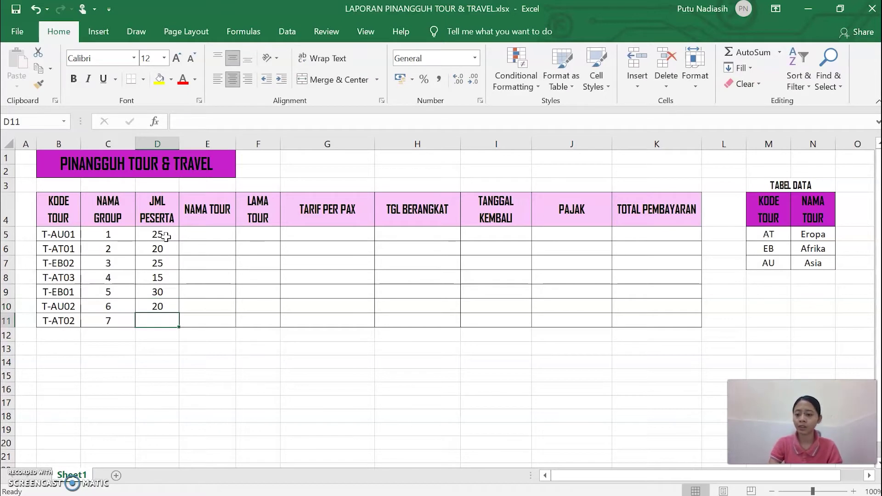
pyautogui.write('25')
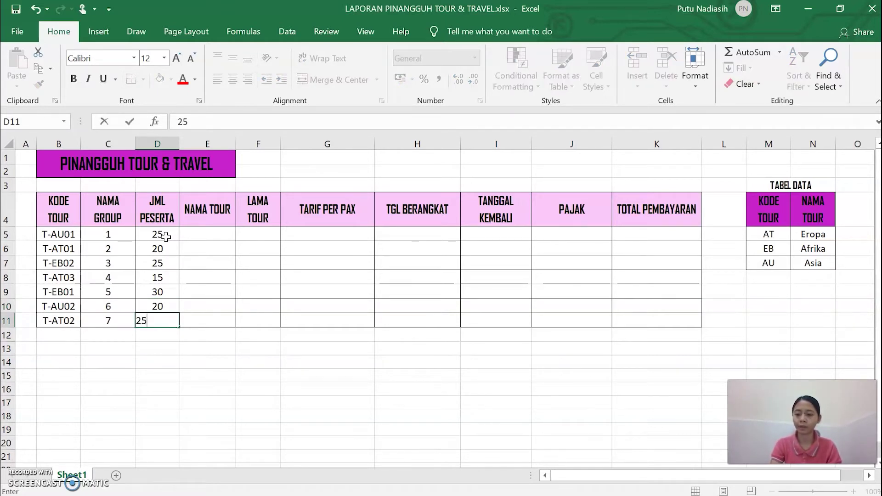
pyautogui.press('Return')
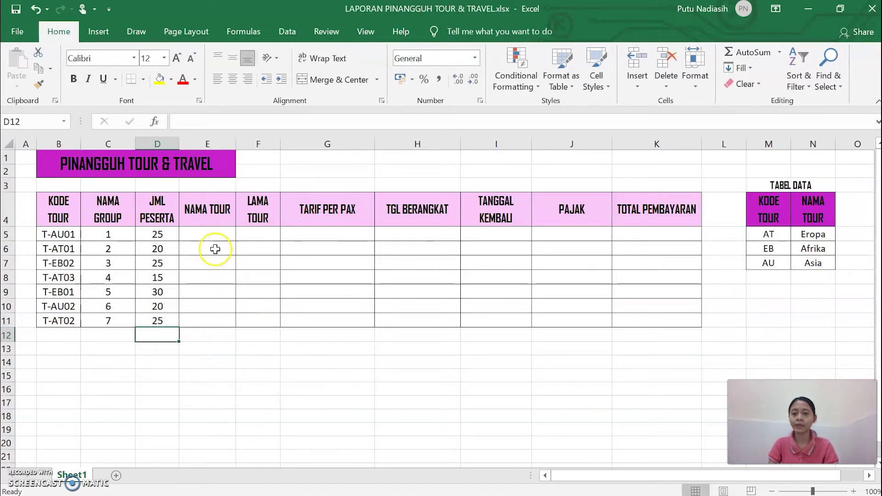
# Step: Define the workbook-scope name pinangguh_travel for the TABEL DATA lookup table in M3:N7
pyautogui.click(217, 234)
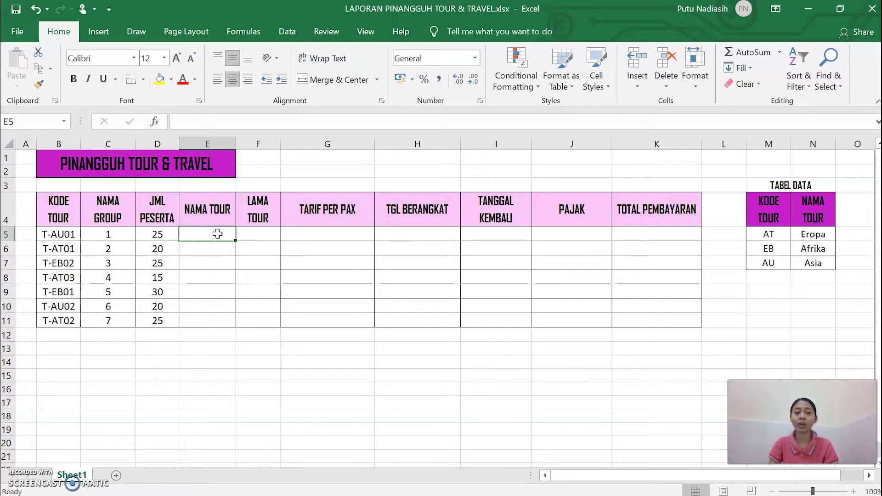
pyautogui.click(228, 238)
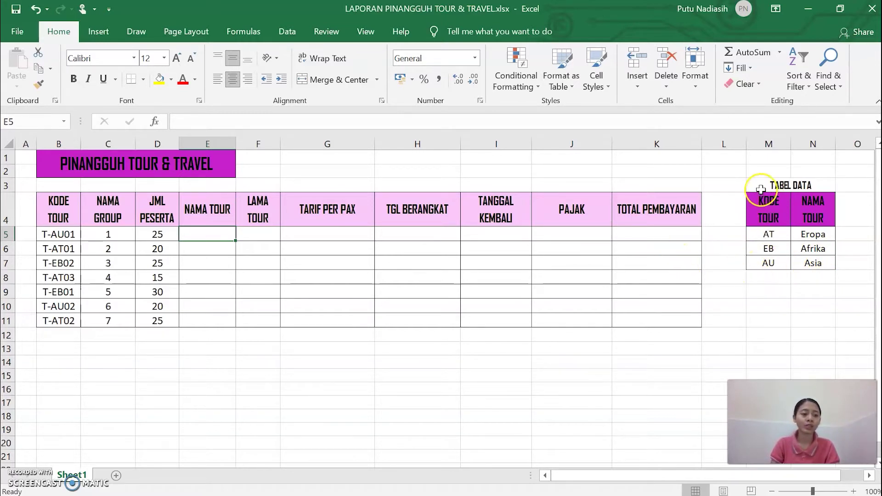
pyautogui.moveTo(759, 186); pyautogui.dragTo(785, 263)
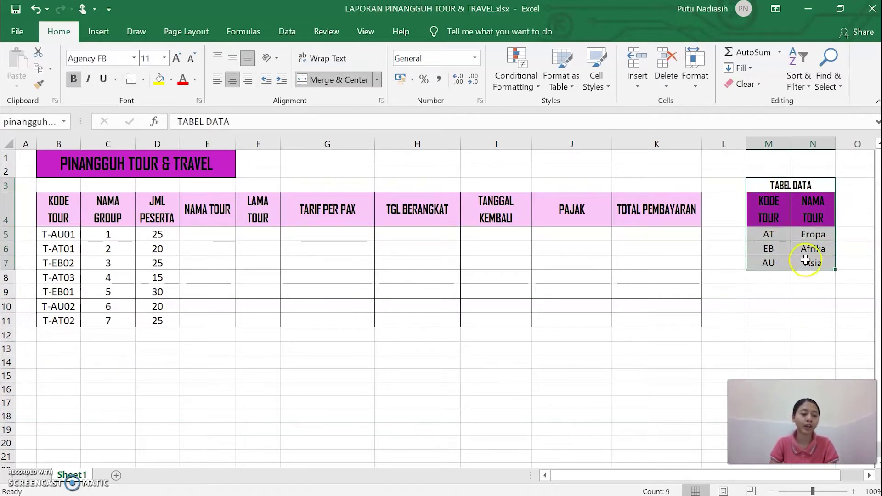
pyautogui.rightClick(806, 260)
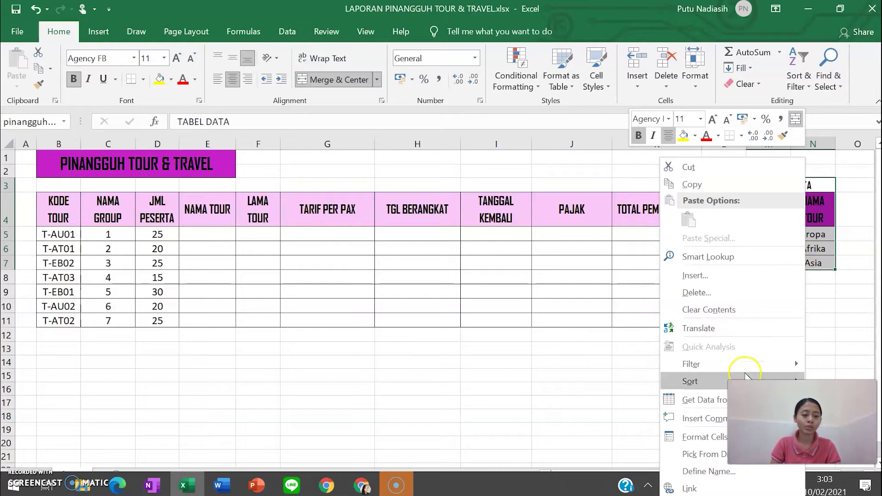
pyautogui.click(701, 471)
pyautogui.click(690, 368)
pyautogui.press('BackSpace')
pyautogui.press('BackSpace')
pyautogui.press('BackSpace')
pyautogui.press('BackSpace')
pyautogui.press('BackSpace')
pyautogui.press('BackSpace')
pyautogui.press('BackSpace')
pyautogui.press('BackSpace')
pyautogui.press('BackSpace')
pyautogui.press('BackSpace')
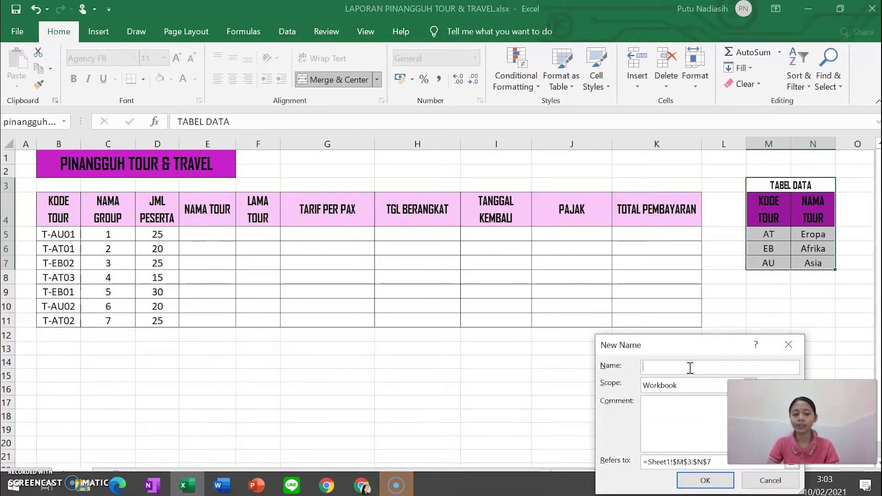
pyautogui.write('pinangguh_')
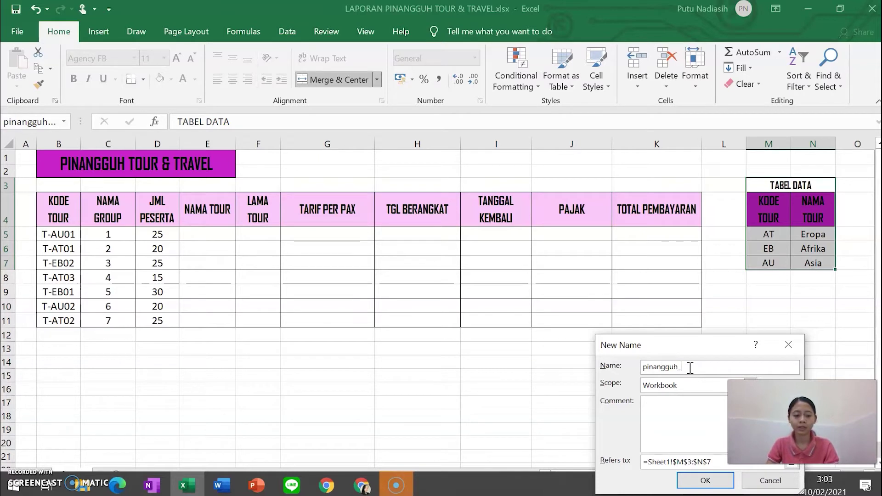
pyautogui.write('tra')
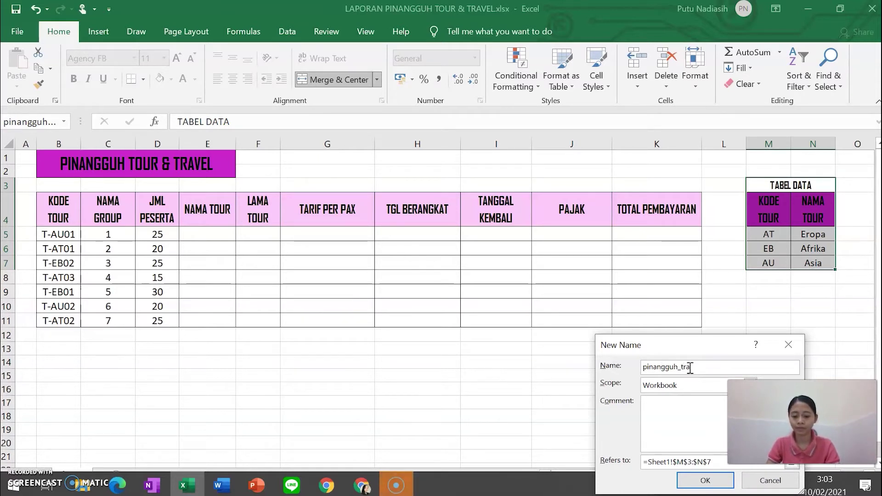
pyautogui.write('vel')
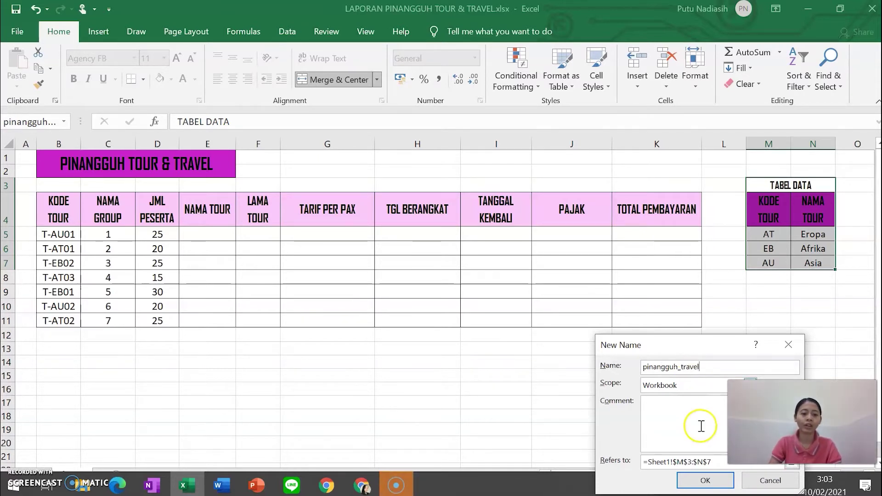
pyautogui.click(705, 480)
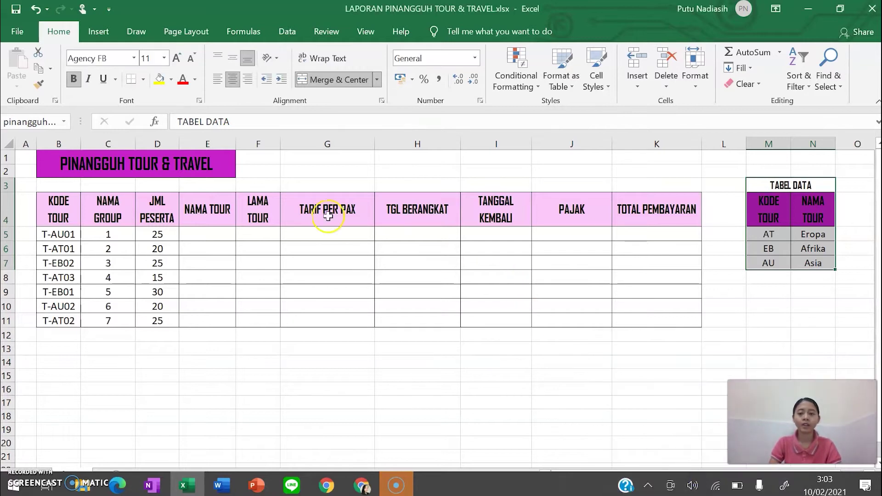
# Step: Enter the formula =MID(B5;3;2) in the first NAMA TOUR cell, E5, to extract the tour code
pyautogui.click(215, 236)
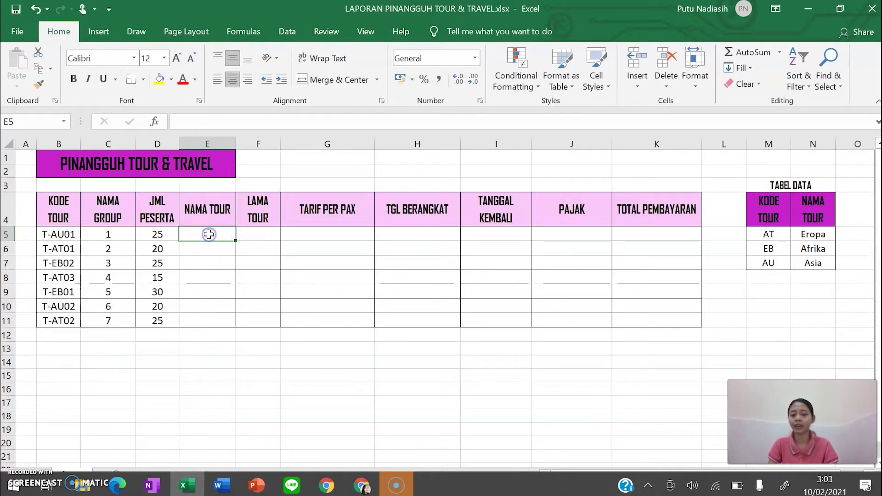
pyautogui.write('=')
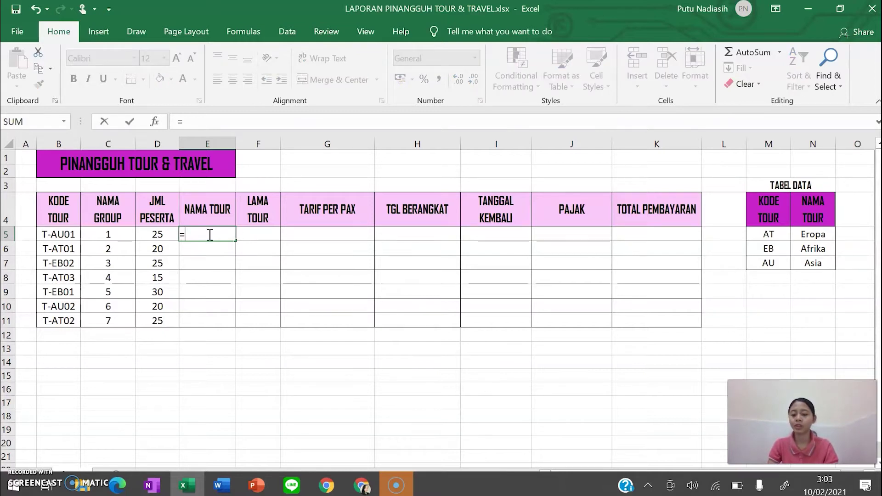
pyautogui.write('MI')
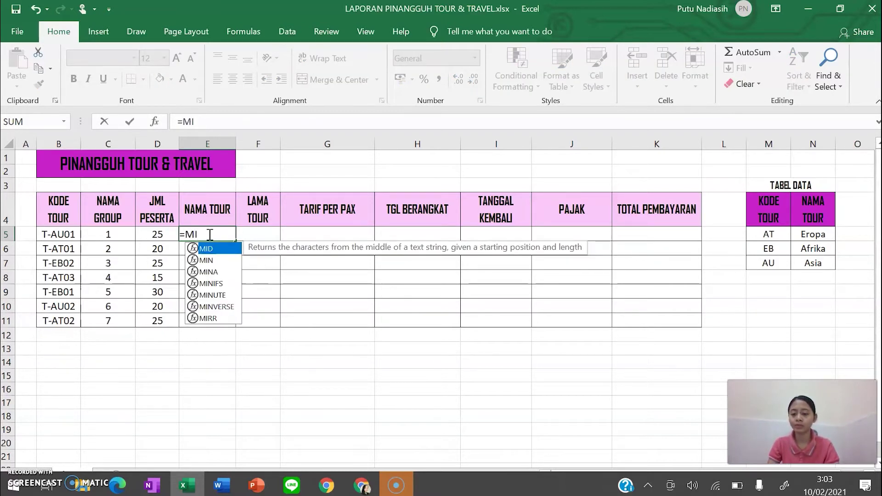
pyautogui.write('D')
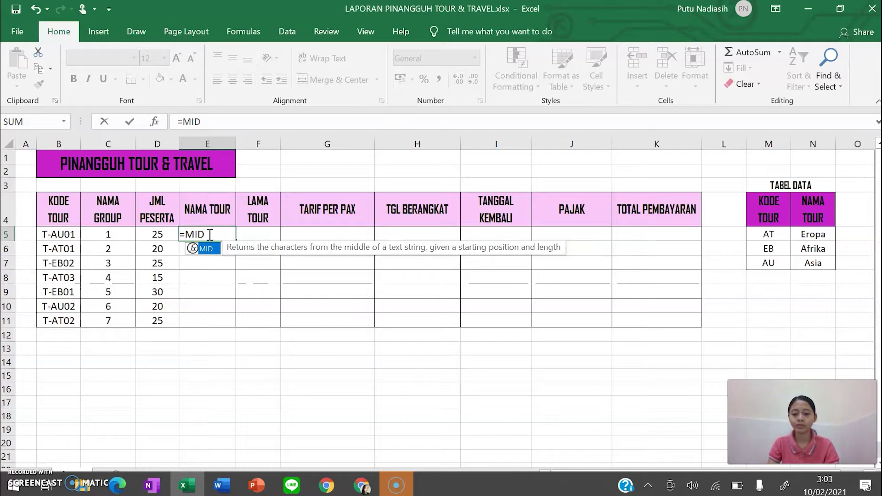
pyautogui.write(':')
pyautogui.press('BackSpace')
pyautogui.write('(')
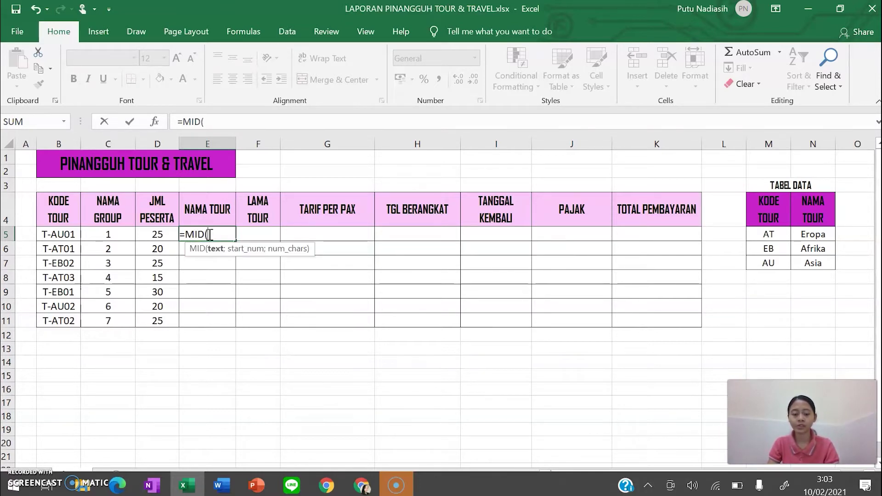
pyautogui.click(72, 234)
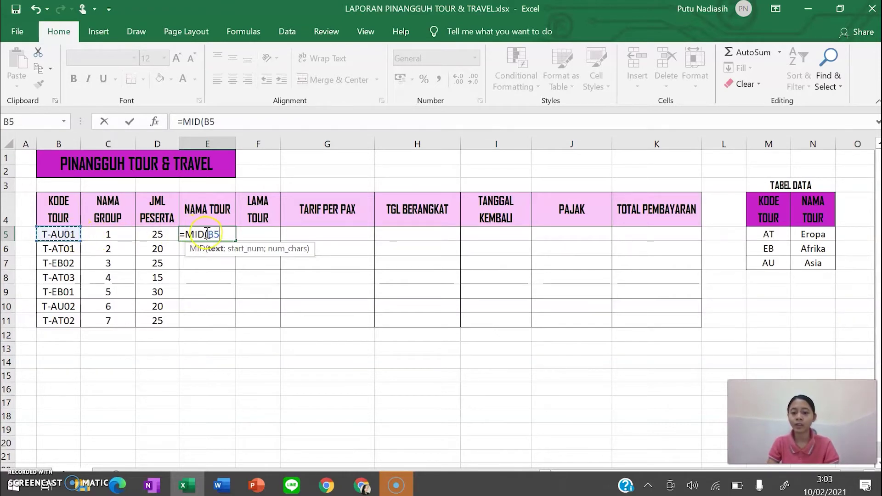
pyautogui.write(';')
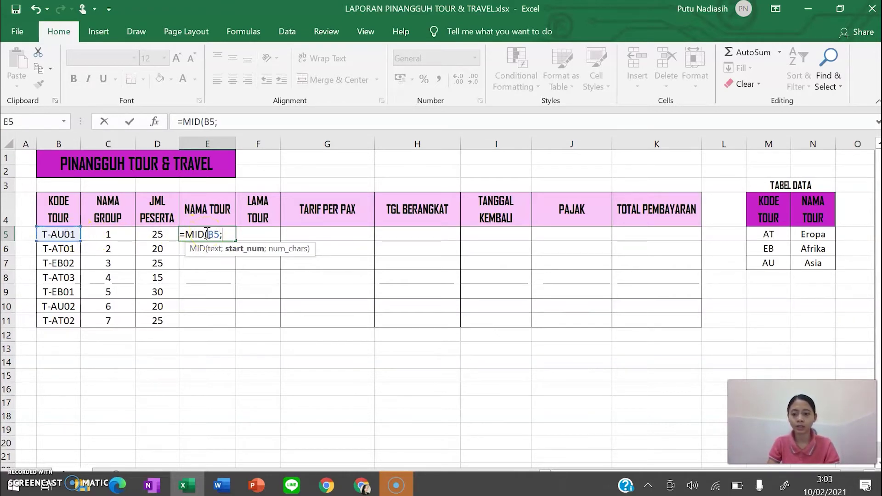
pyautogui.write('3')
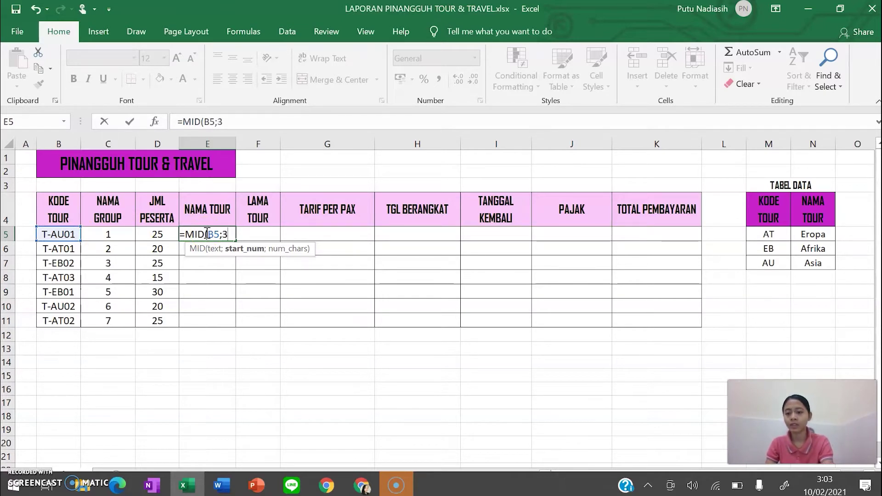
pyautogui.write(';2')
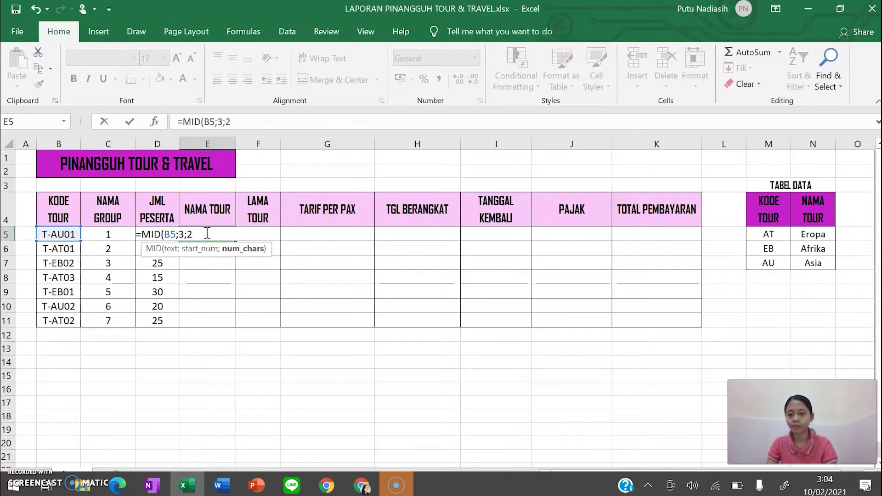
pyautogui.write(')')
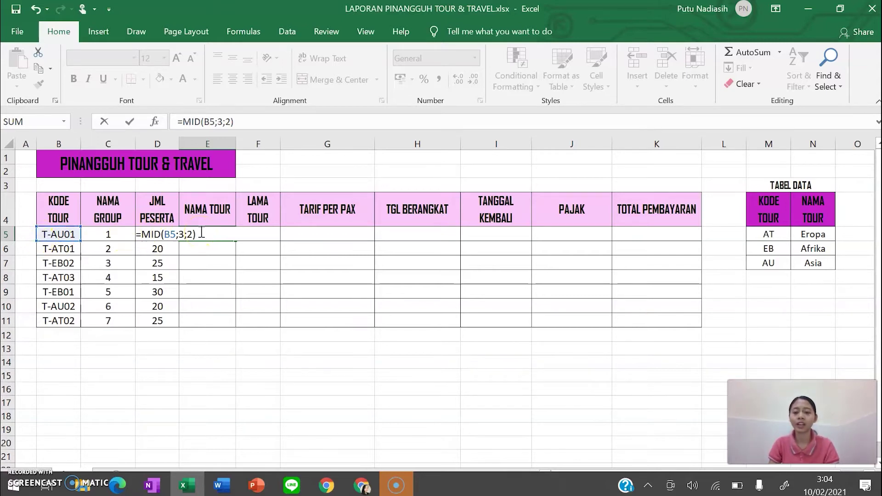
pyautogui.hotkey('ctrl', 'Return')
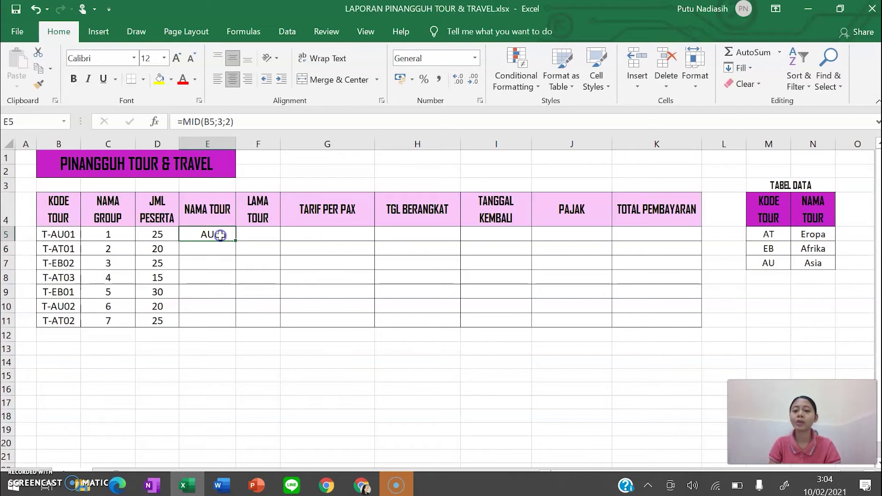
# Step: Wrap the MID expression in E5 in a VLOOKUP, using it as the lookup value and pinangguh_travel as the table array
pyautogui.click(184, 122)
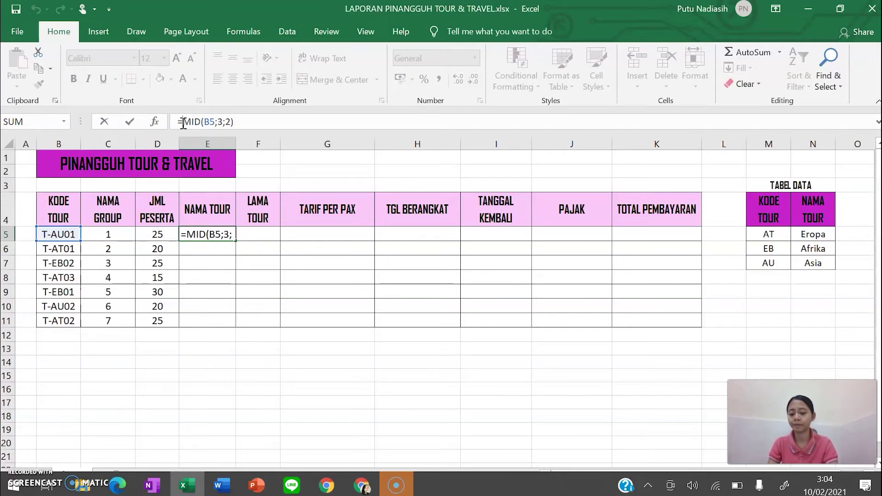
pyautogui.write('C')
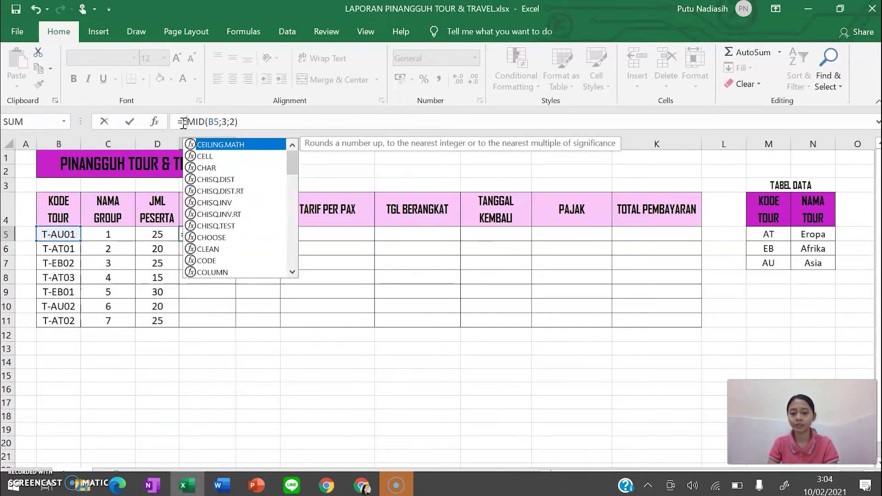
pyautogui.press('BackSpace')
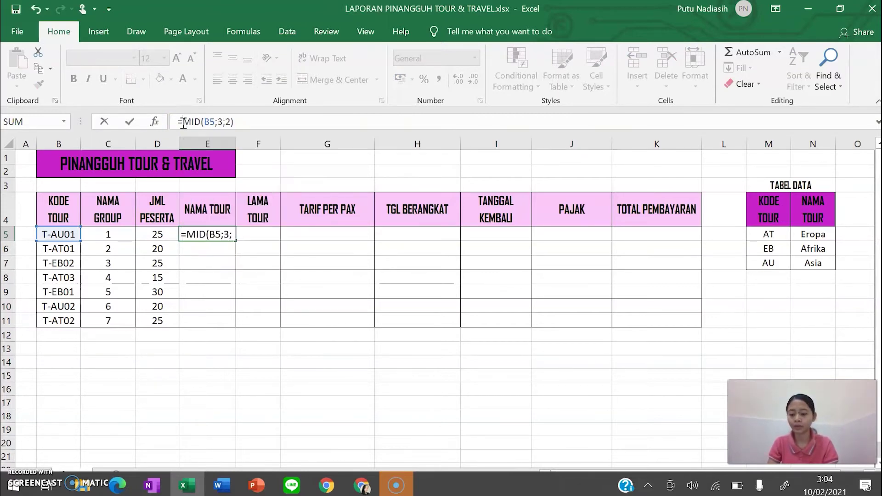
pyautogui.write('VLO')
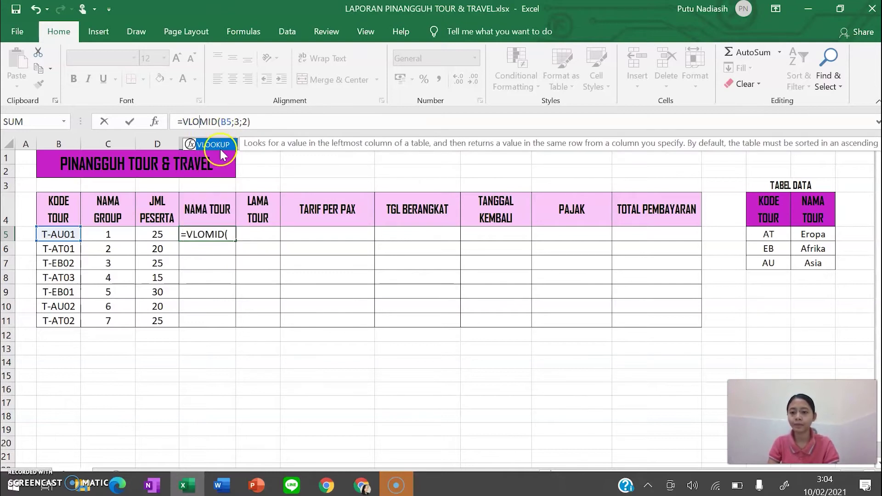
pyautogui.doubleClick(221, 144)
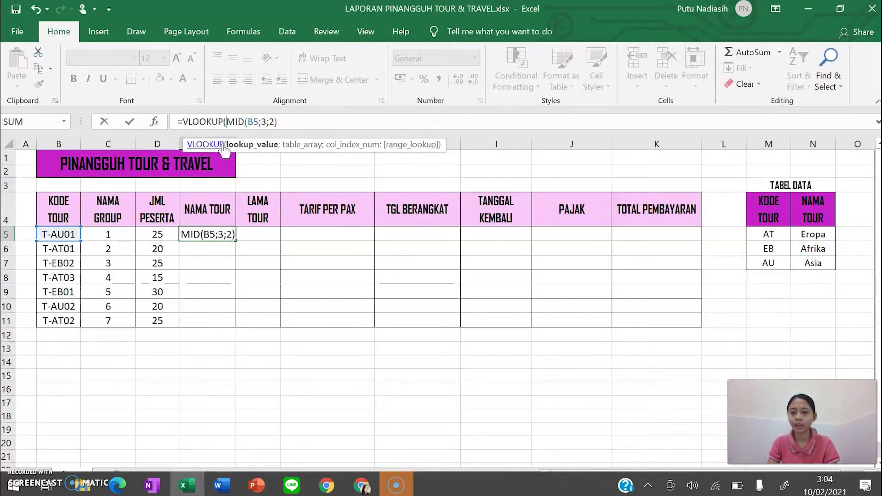
pyautogui.click(282, 122)
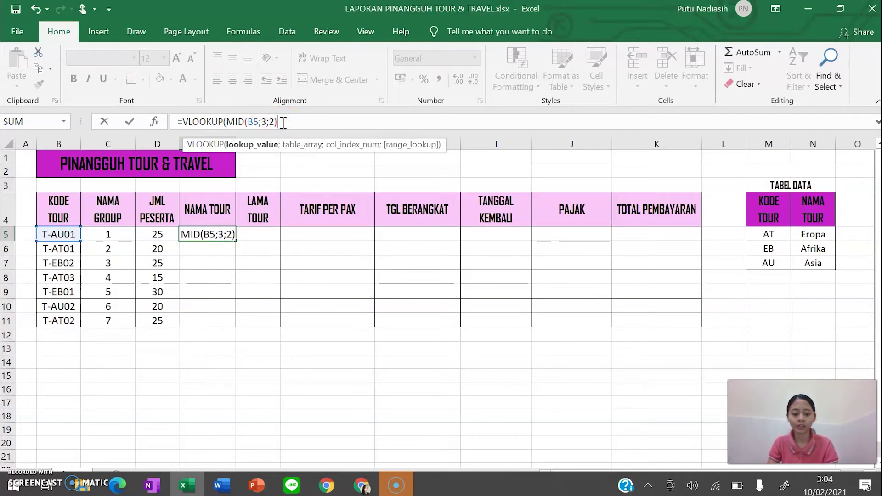
pyautogui.write(';')
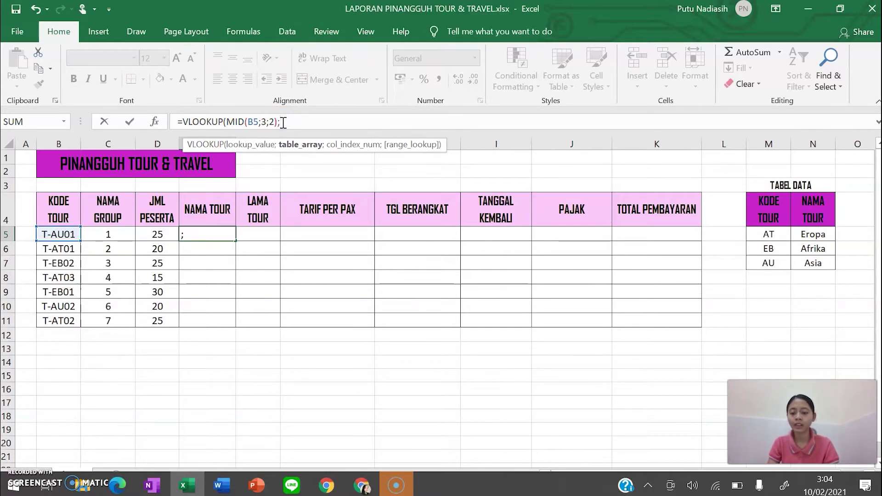
pyautogui.write('PI')
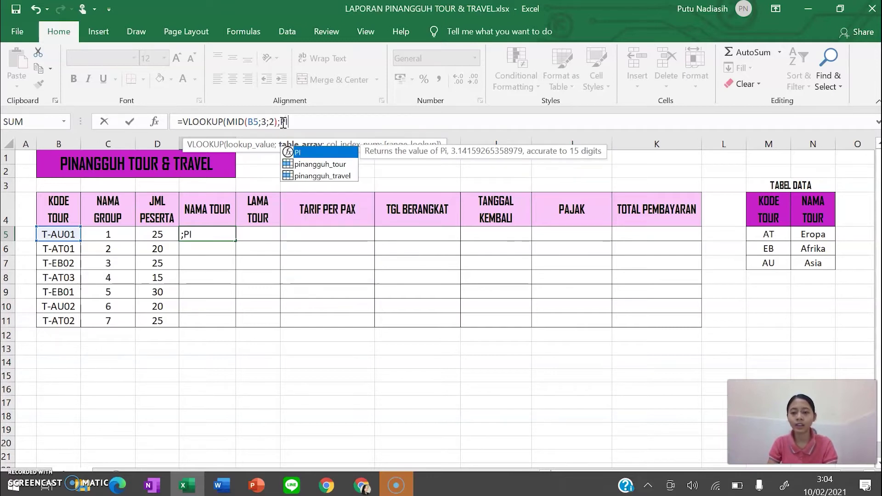
pyautogui.doubleClick(317, 176)
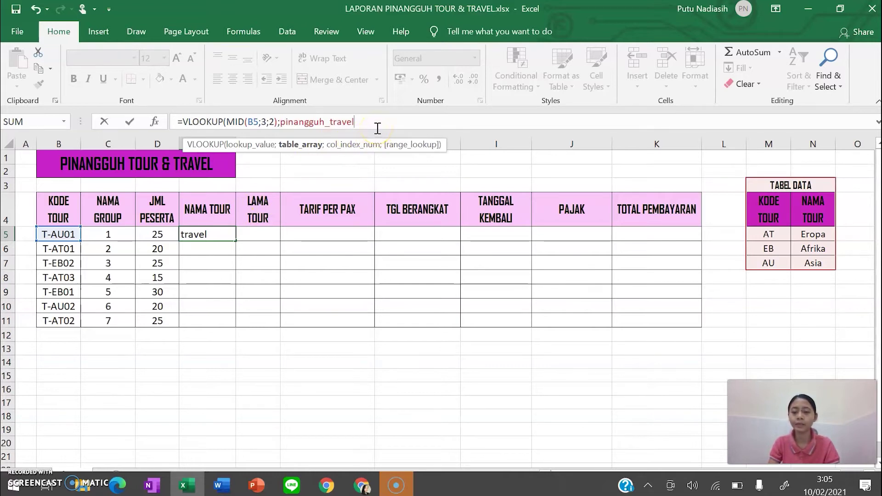
# Step: Complete the VLOOKUP in E5 with column index 2 and FALSE for an exact match, and copy it down to E11
pyautogui.write(';2')
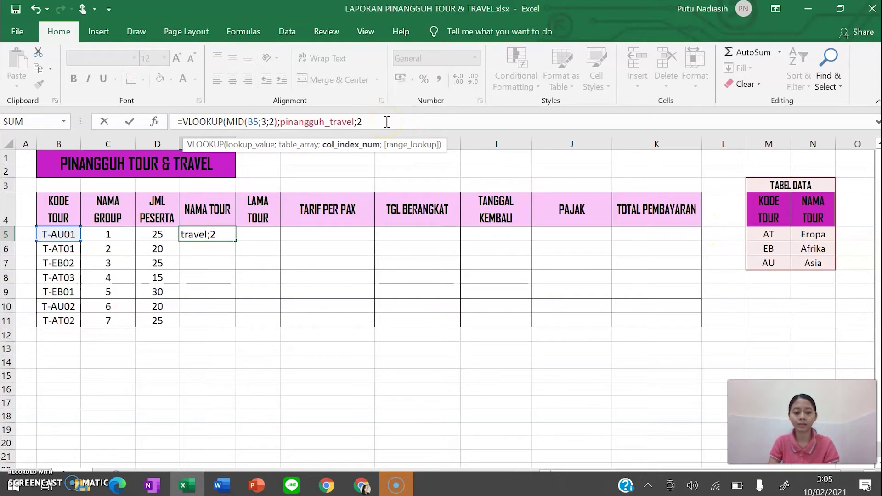
pyautogui.write(';')
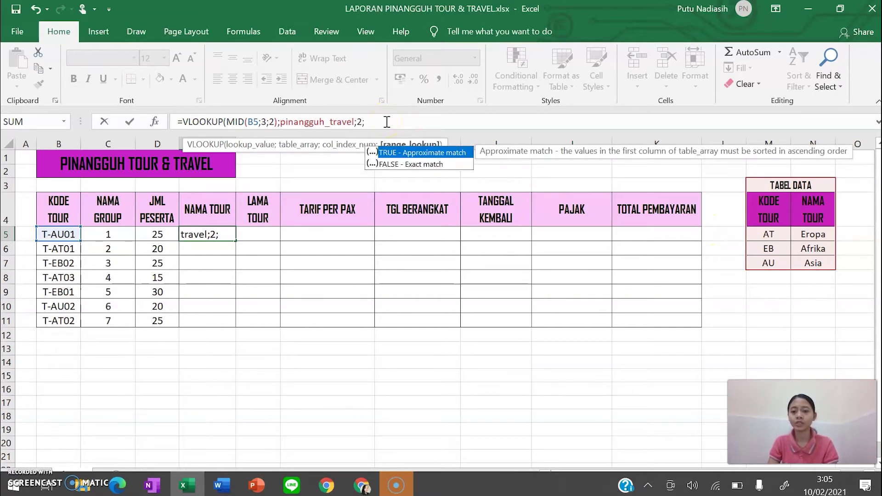
pyautogui.click(395, 164)
pyautogui.doubleClick(395, 164)
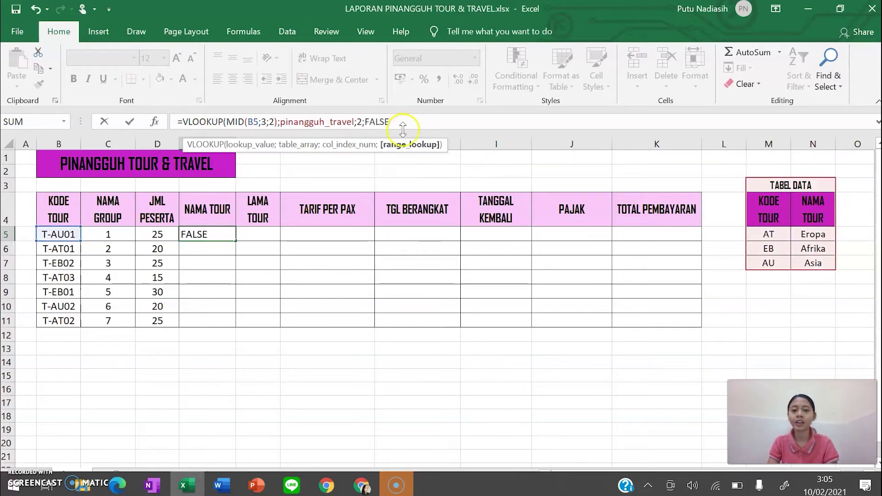
pyautogui.write(')')
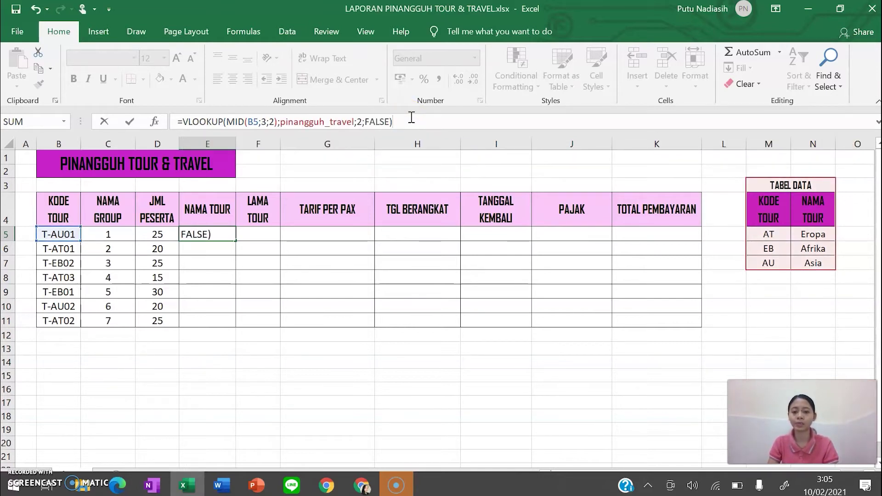
pyautogui.press('Return')
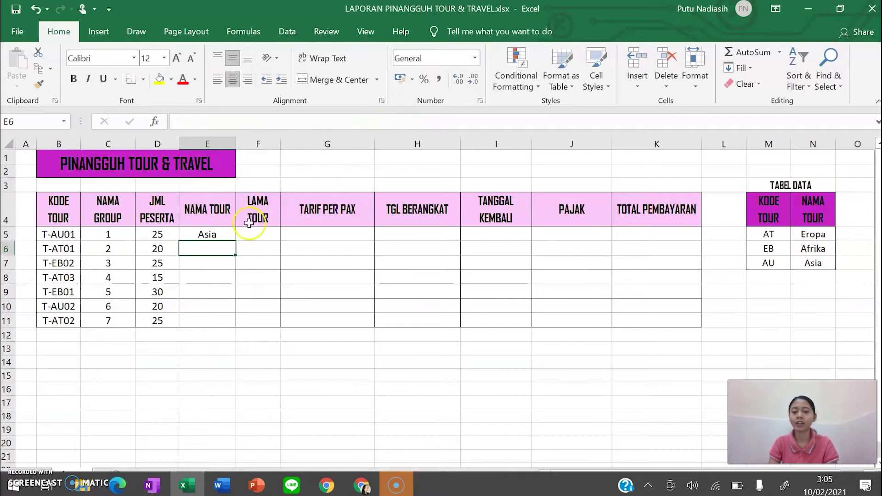
pyautogui.click(227, 234)
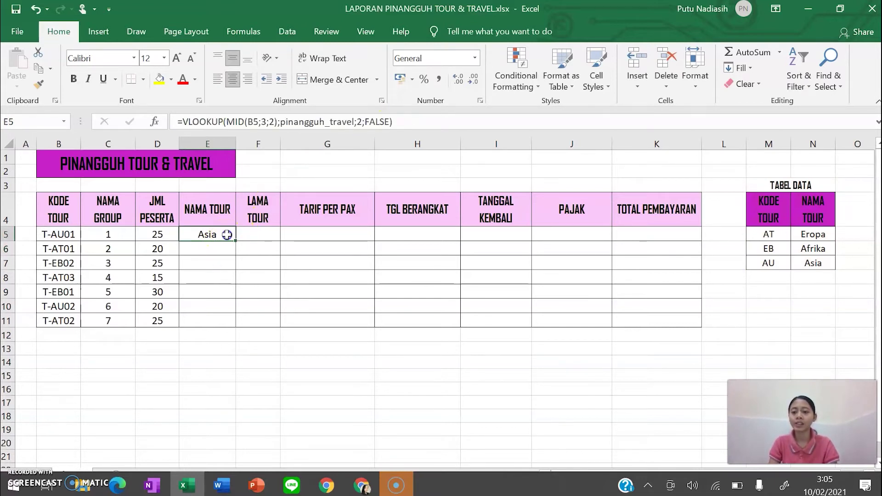
pyautogui.moveTo(235, 240); pyautogui.dragTo(224, 329)
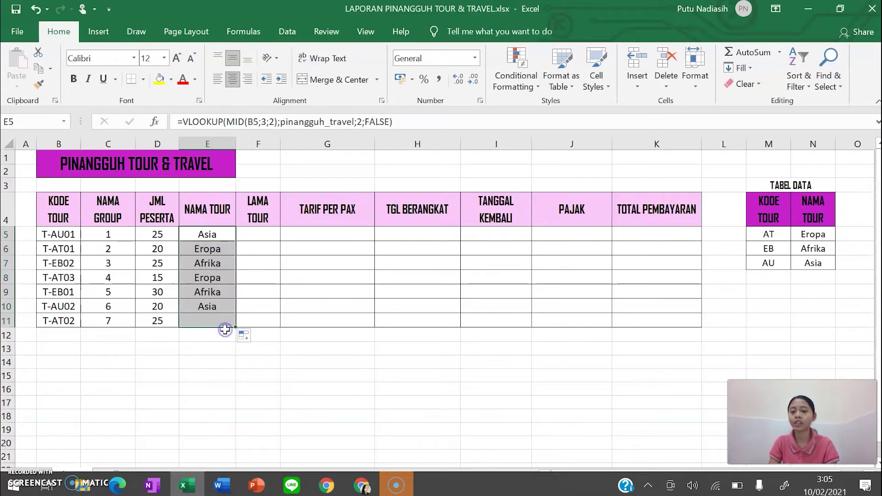
# Step: Start an IF formula in the first LAMA TOUR cell, F5, with the logical test E5="Eropa"
pyautogui.click(263, 237)
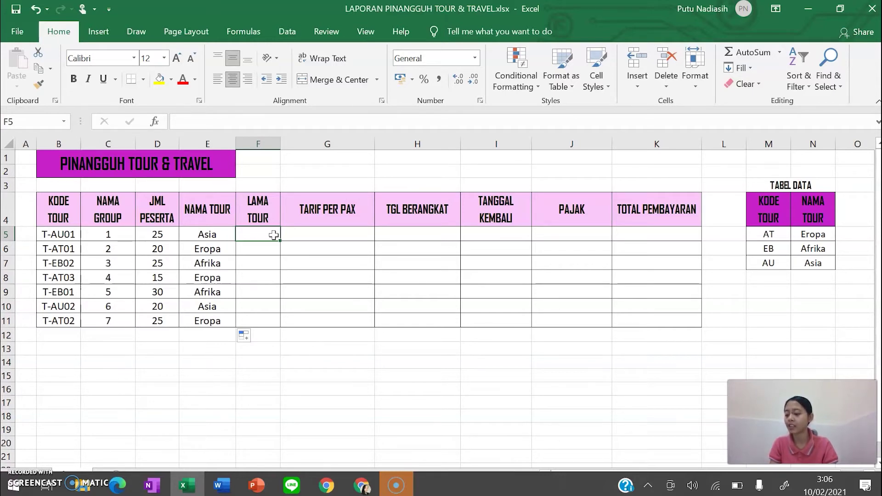
pyautogui.click(255, 234)
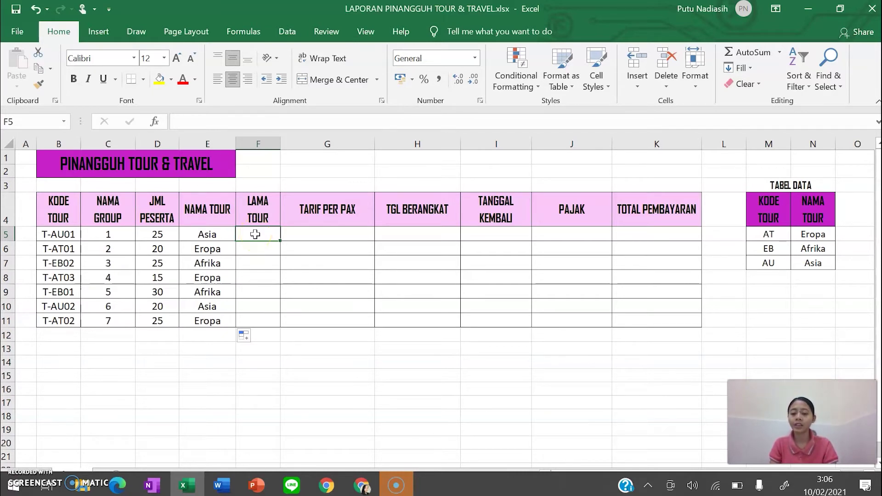
pyautogui.click(269, 237)
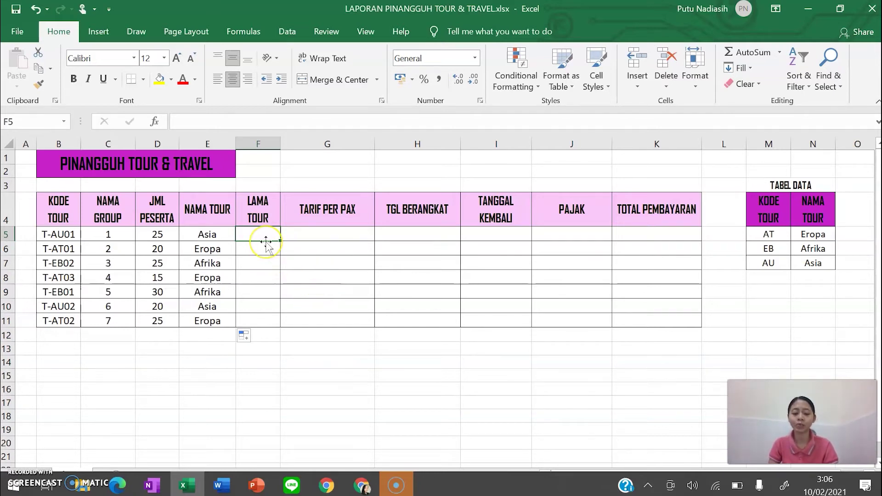
pyautogui.write('=')
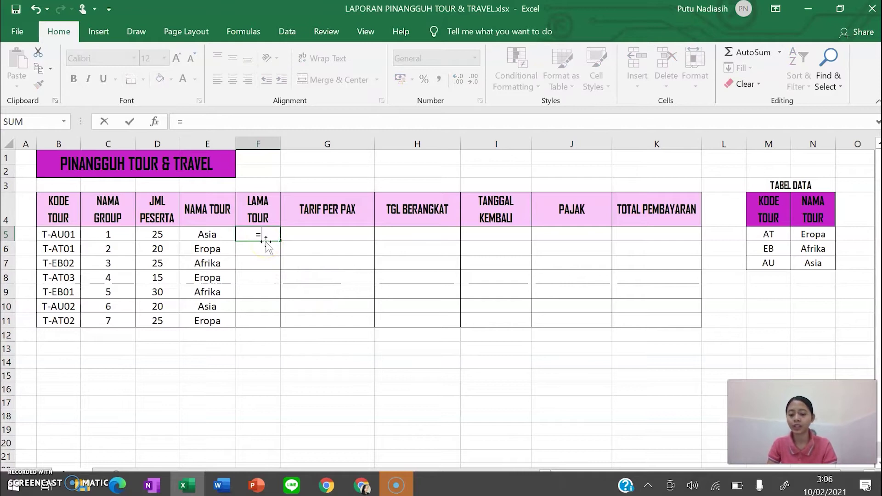
pyautogui.write('IF')
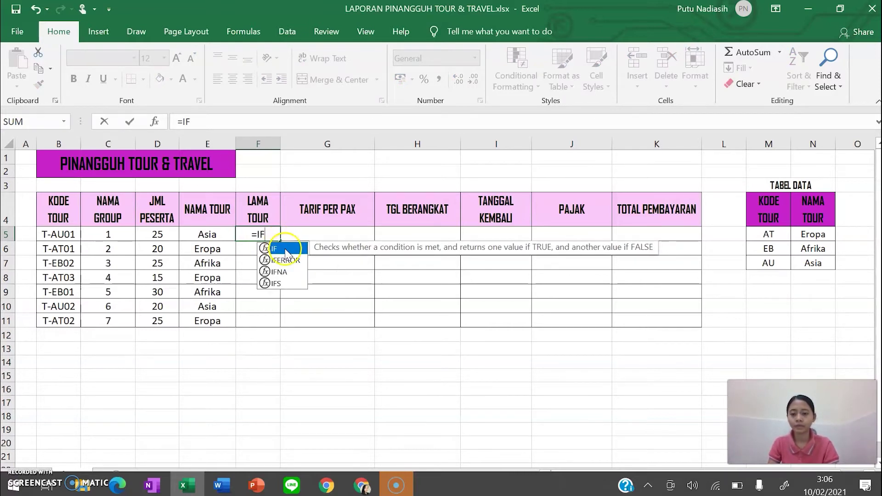
pyautogui.doubleClick(285, 250)
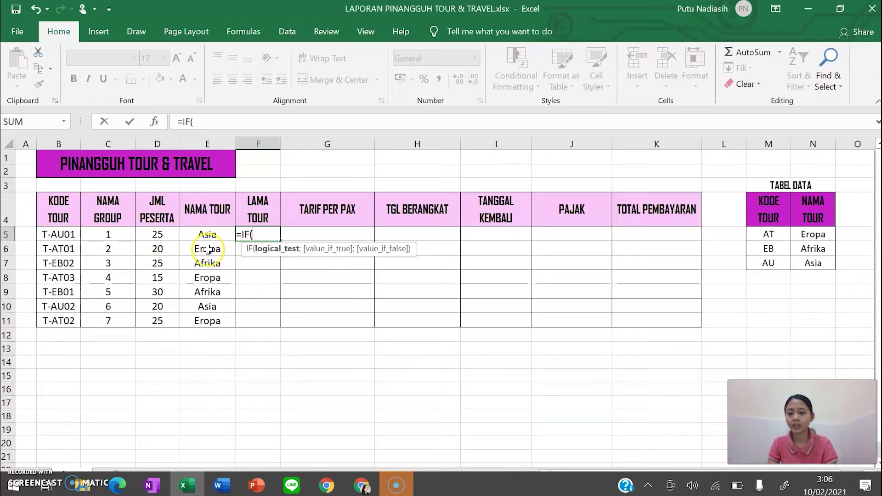
pyautogui.click(212, 235)
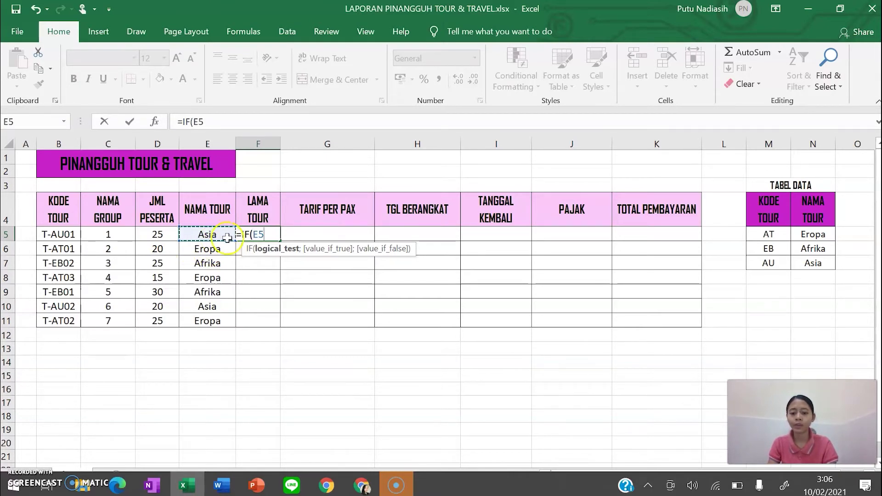
pyautogui.write('=')
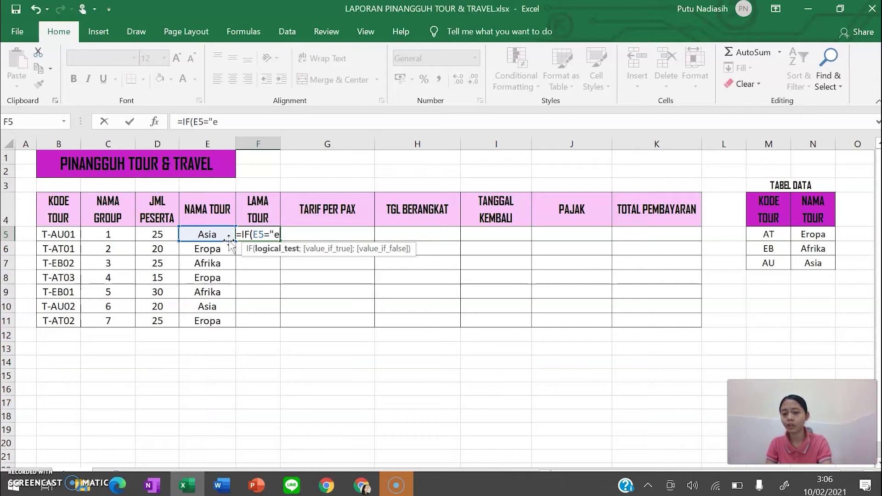
pyautogui.write('"e')
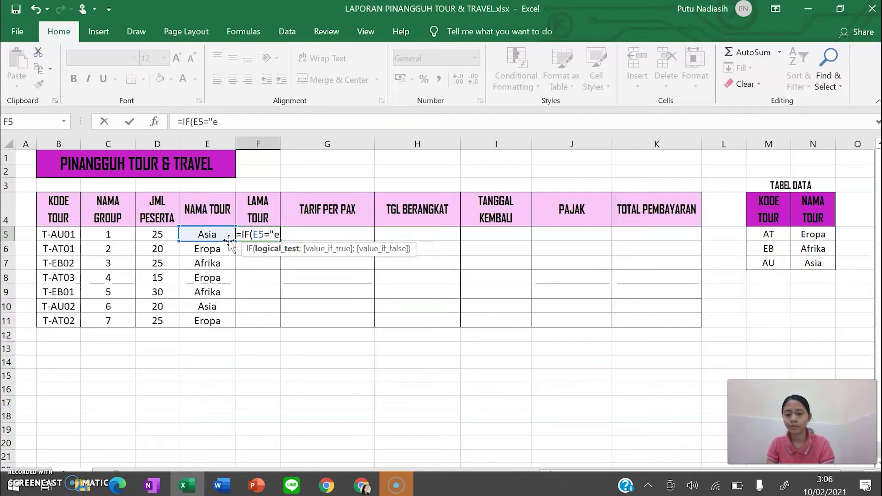
pyautogui.write('ropa')
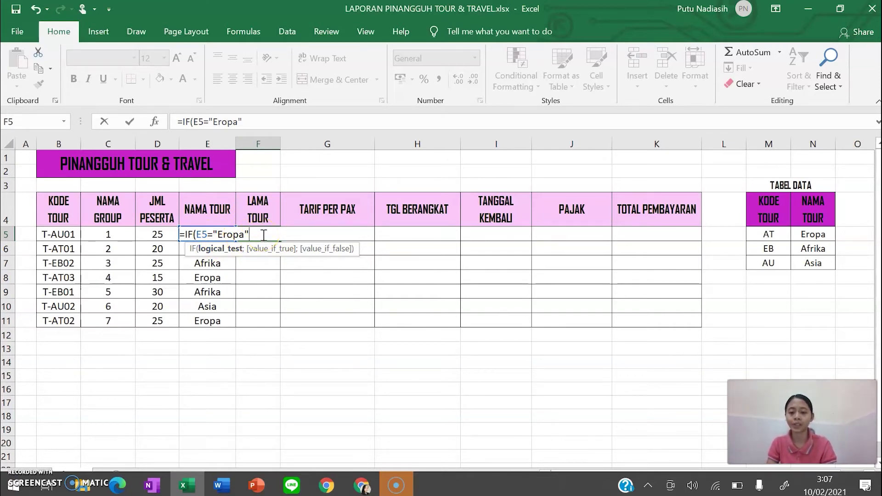
# Step: Complete the IF formula in F5 to return 5 if true and 10 otherwise, and copy it down to F11
pyautogui.write(';')
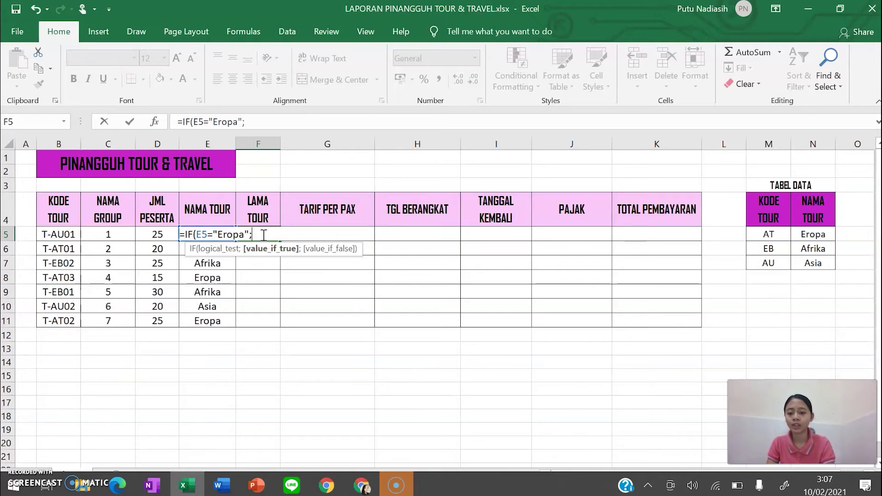
pyautogui.write('5;')
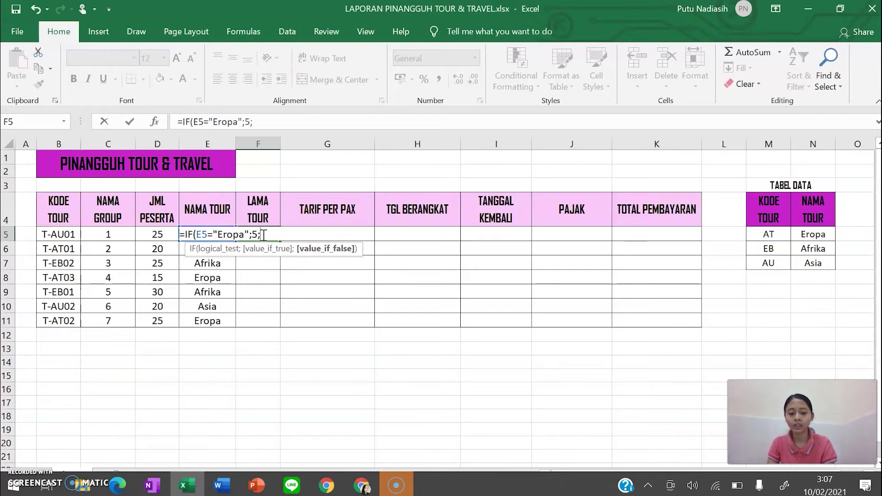
pyautogui.write('10')
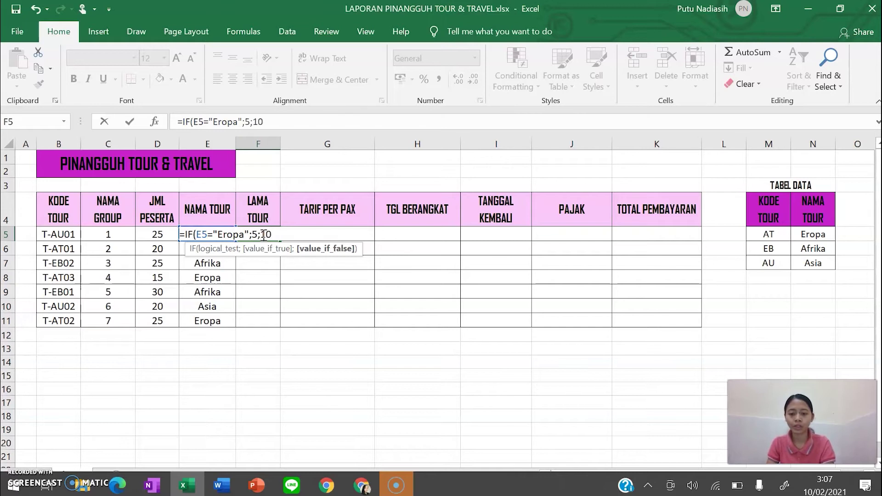
pyautogui.write(')')
pyautogui.press('Return')
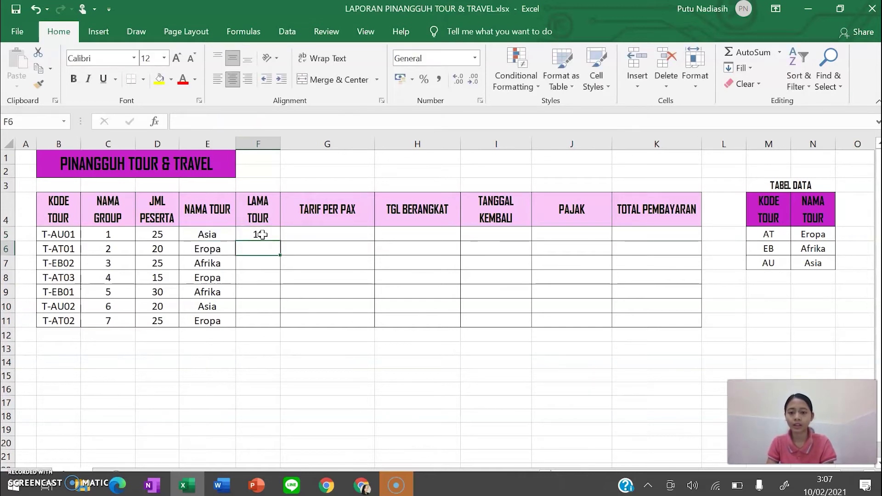
pyautogui.click(271, 236)
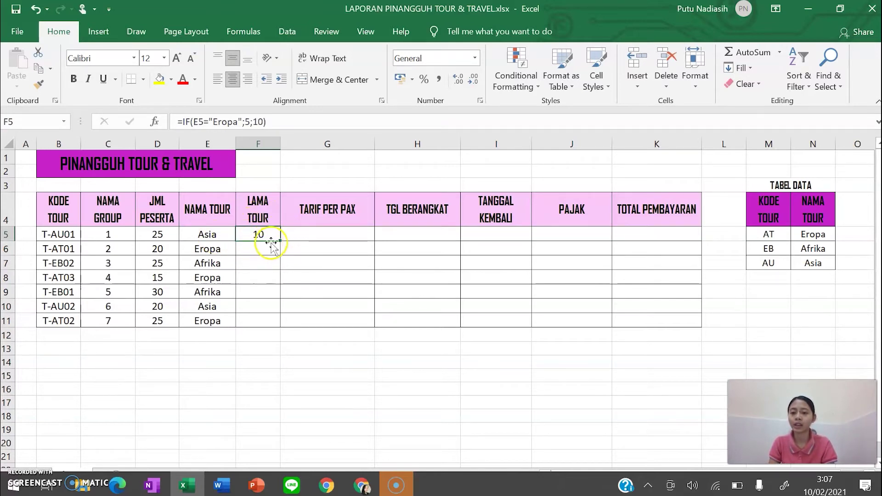
pyautogui.moveTo(280, 241); pyautogui.dragTo(275, 323)
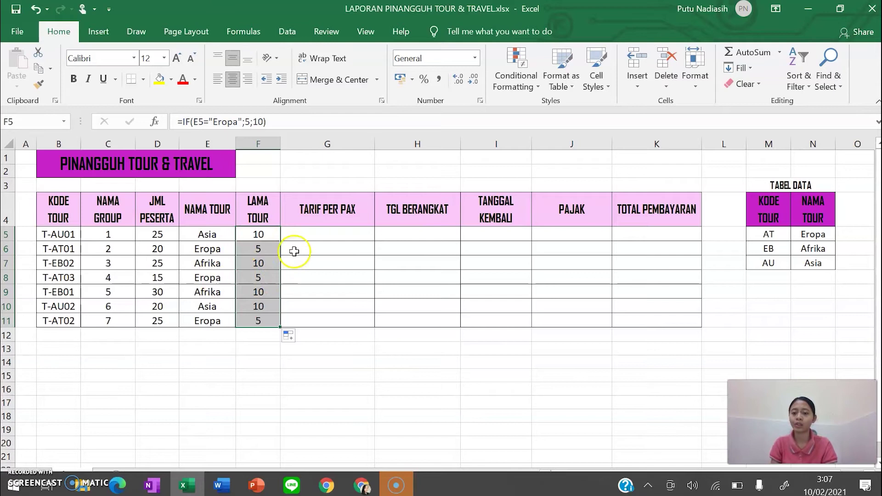
# Step: Start an IF formula in the first TARIF PER PAX cell, G5, with the logical test E5="Asia"
pyautogui.click(311, 234)
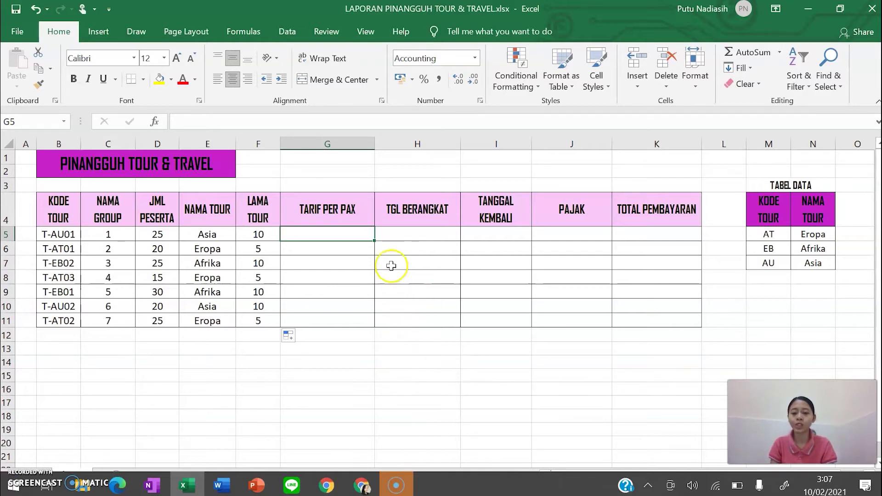
pyautogui.write('=')
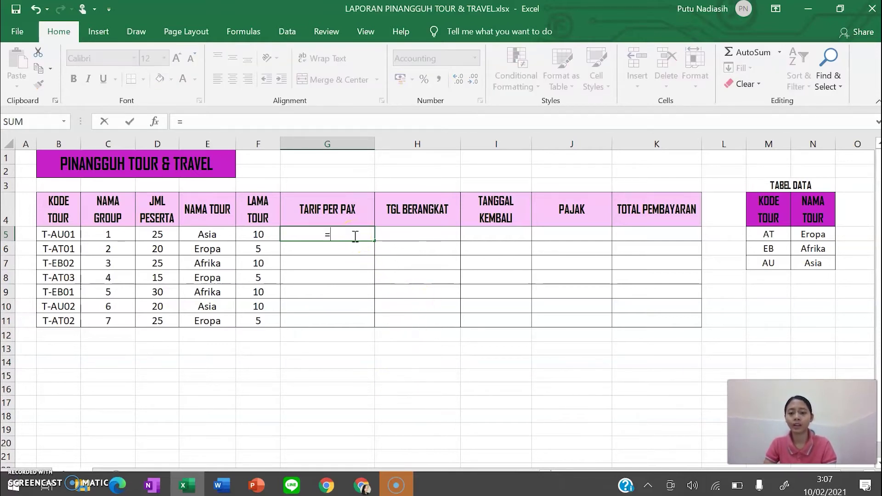
pyautogui.write('if')
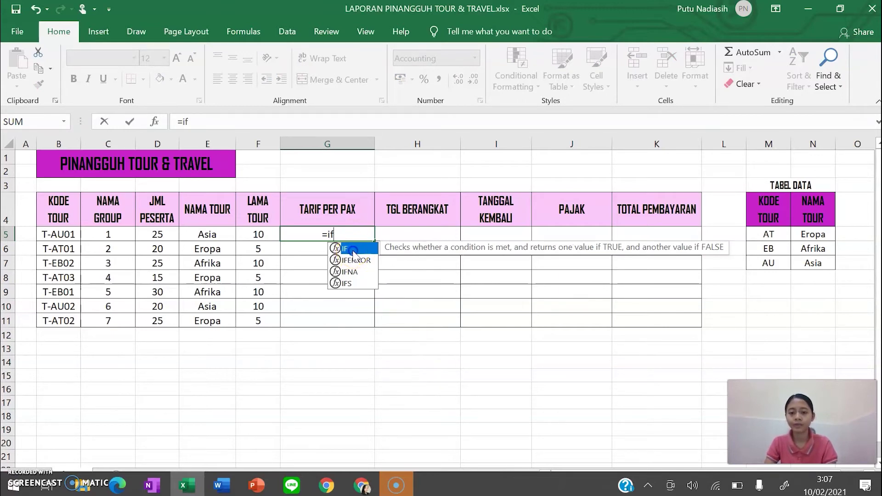
pyautogui.doubleClick(345, 248)
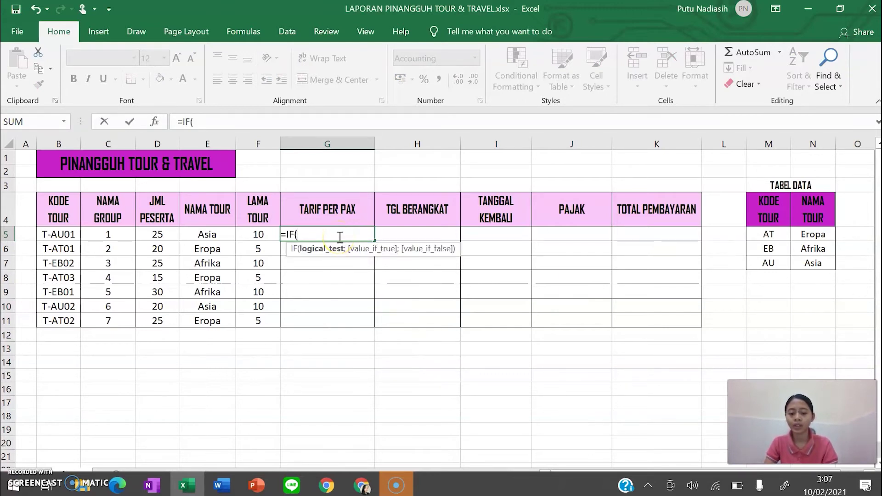
pyautogui.click(217, 237)
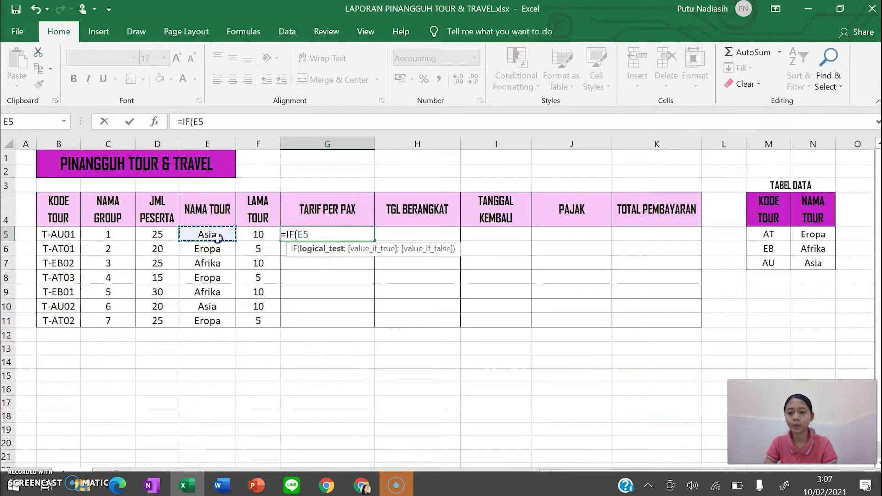
pyautogui.write('=')
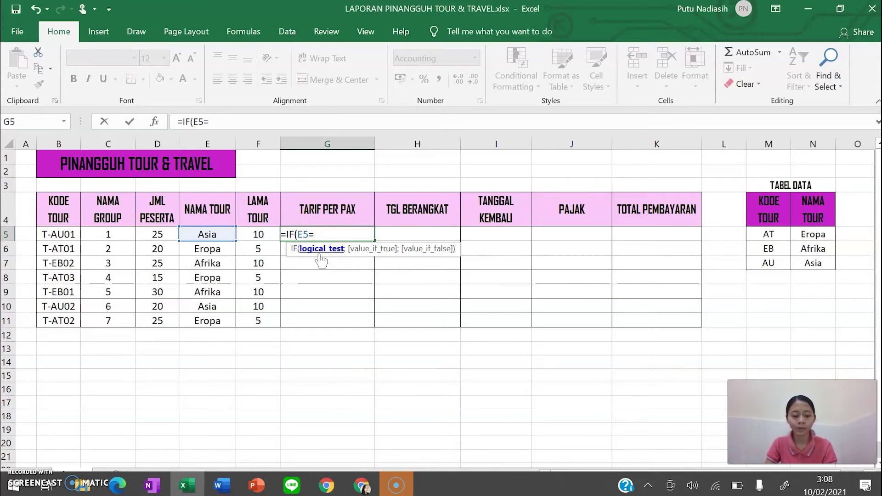
pyautogui.write('"')
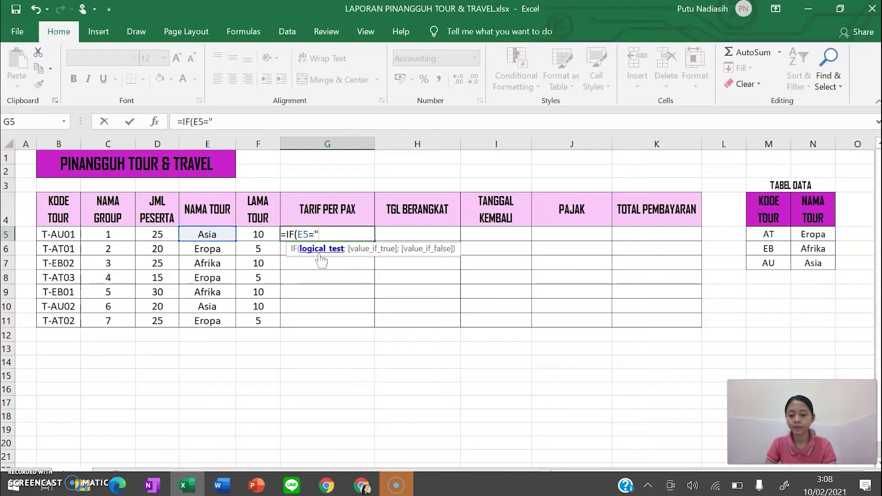
pyautogui.write('As')
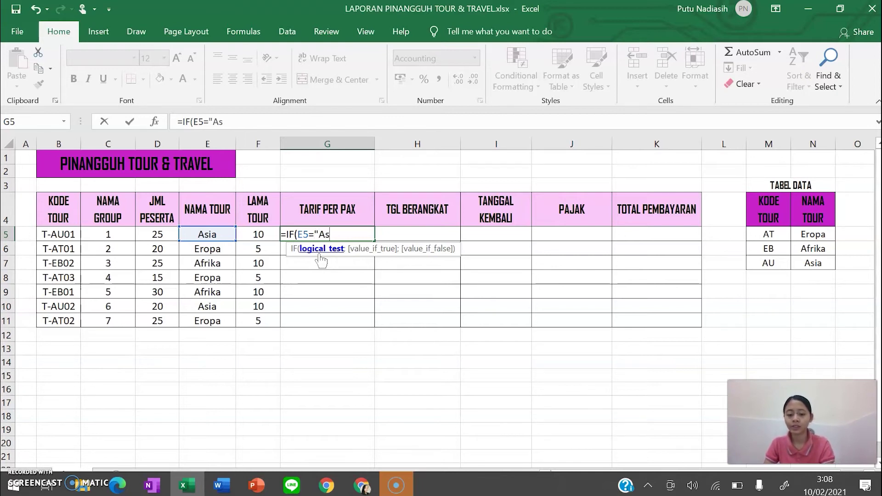
pyautogui.write('ia:')
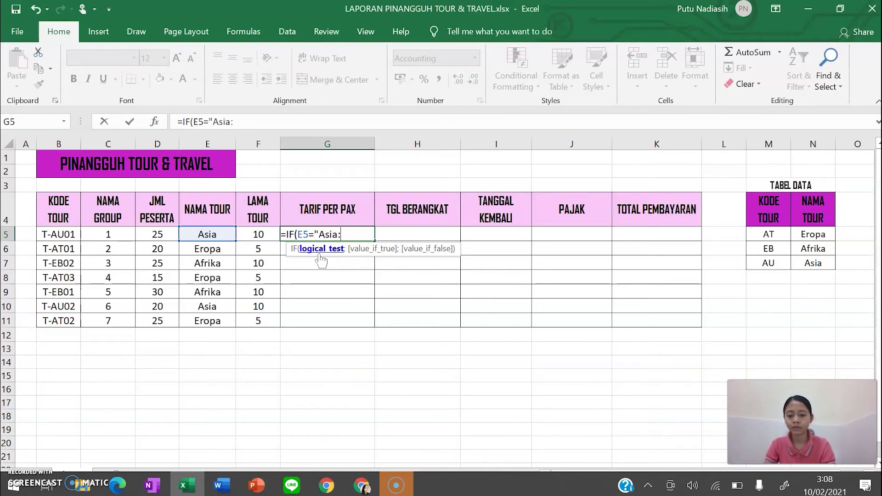
pyautogui.press('BackSpace')
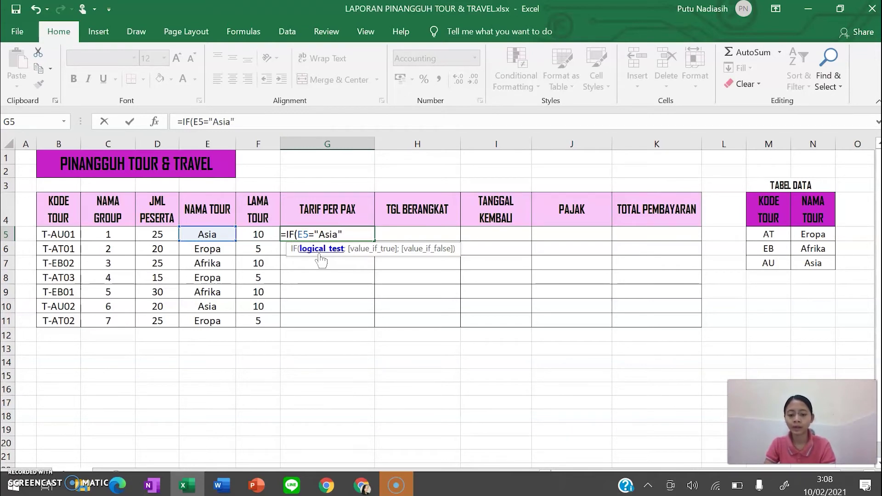
pyautogui.write(';')
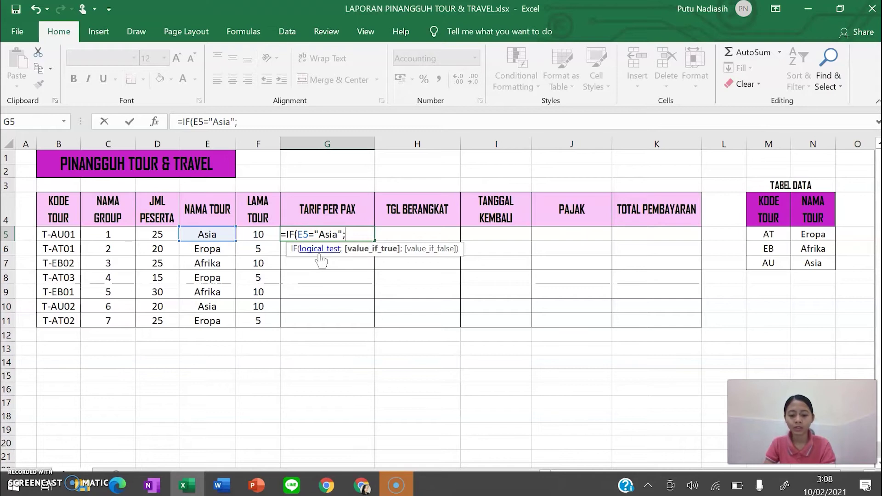
# Step: Complete the IF formula in G5 to return 22000000 if true and 13000000 otherwise, and copy it down to G11
pyautogui.write('22')
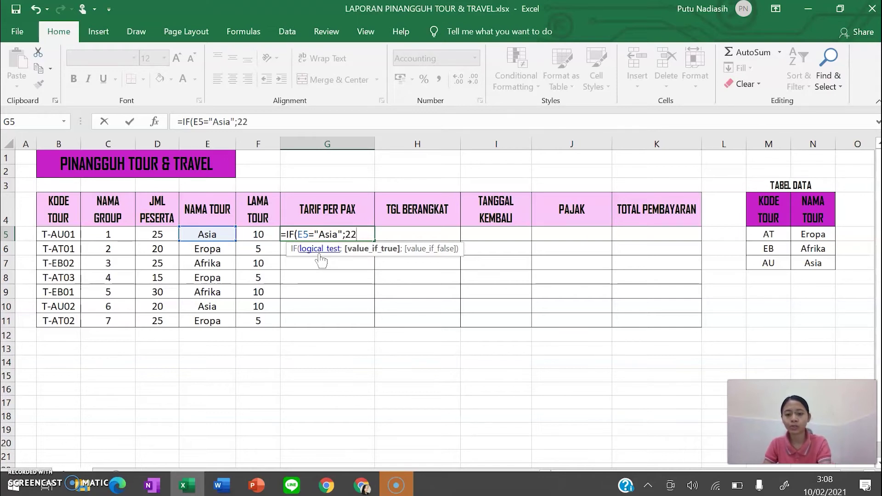
pyautogui.write('000')
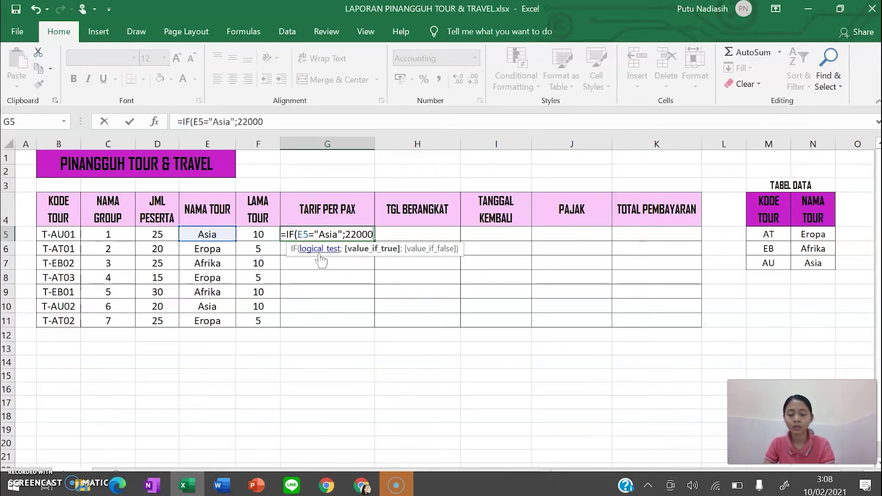
pyautogui.write('000;13')
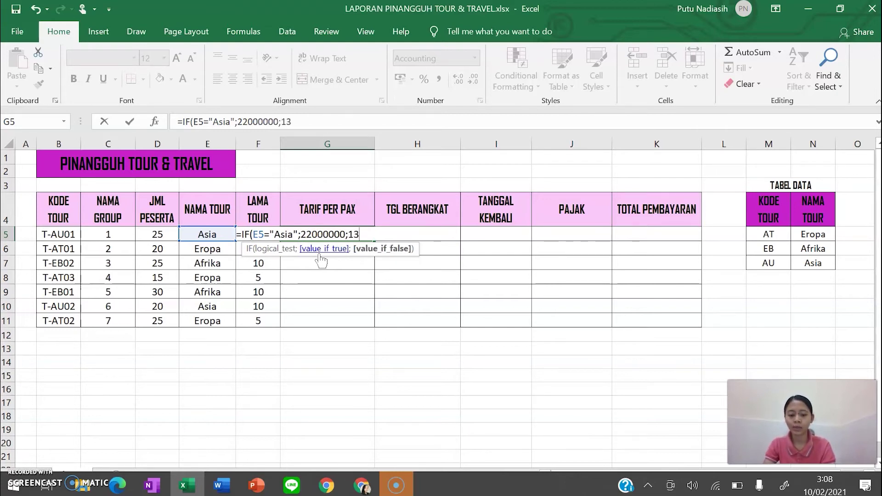
pyautogui.write('000000')
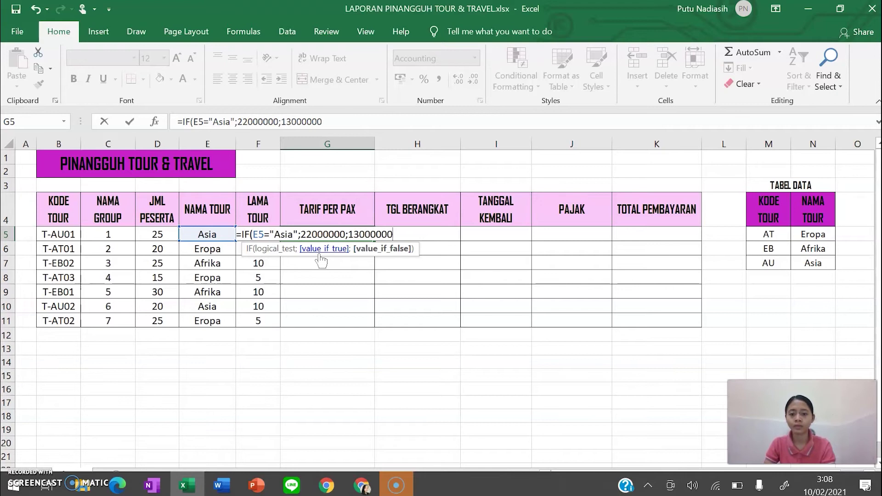
pyautogui.write(')')
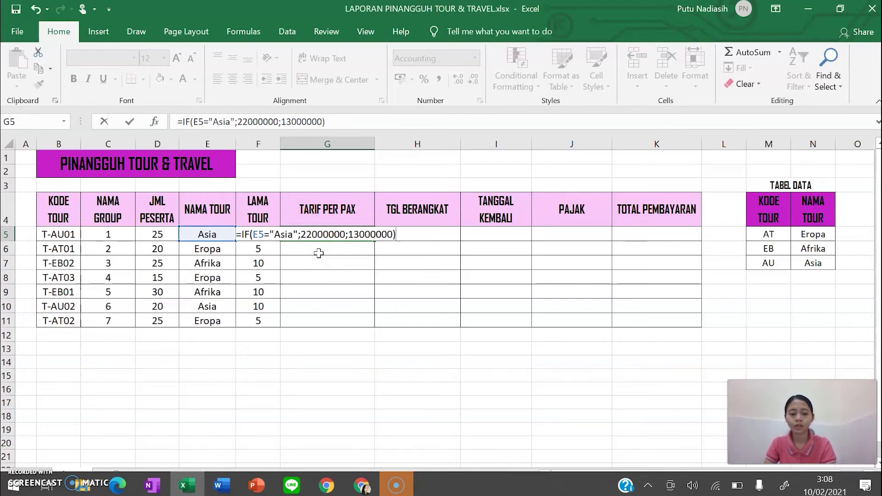
pyautogui.press('Return')
pyautogui.click(343, 235)
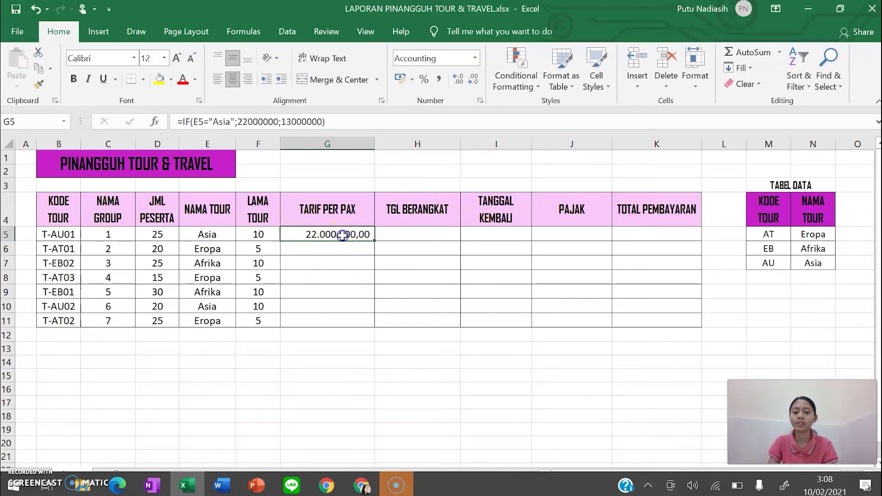
pyautogui.moveTo(374, 241); pyautogui.dragTo(372, 325)
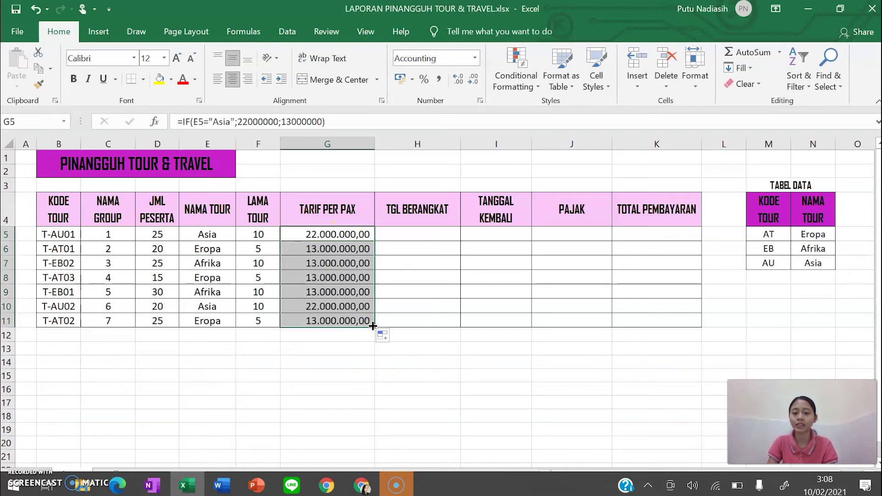
# Step: Set the number format of the first TGL BERANGKAT cell, H5, to General
pyautogui.click(419, 266)
pyautogui.click(410, 239)
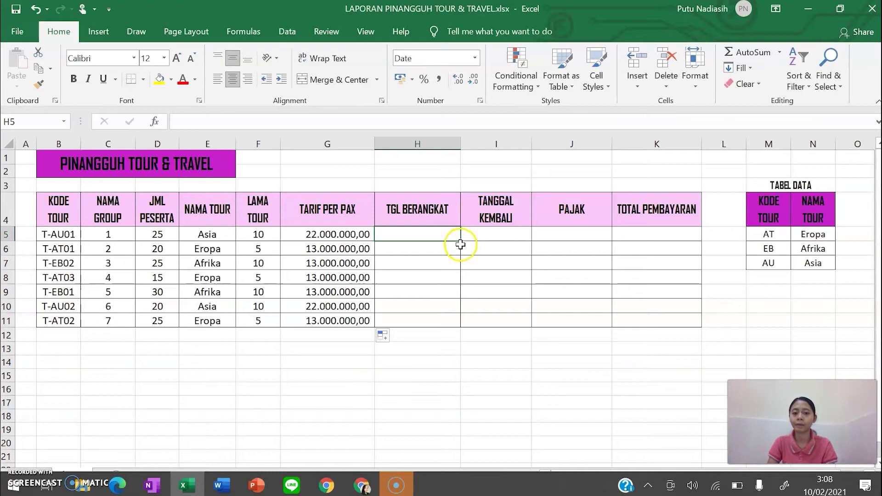
pyautogui.click(442, 236)
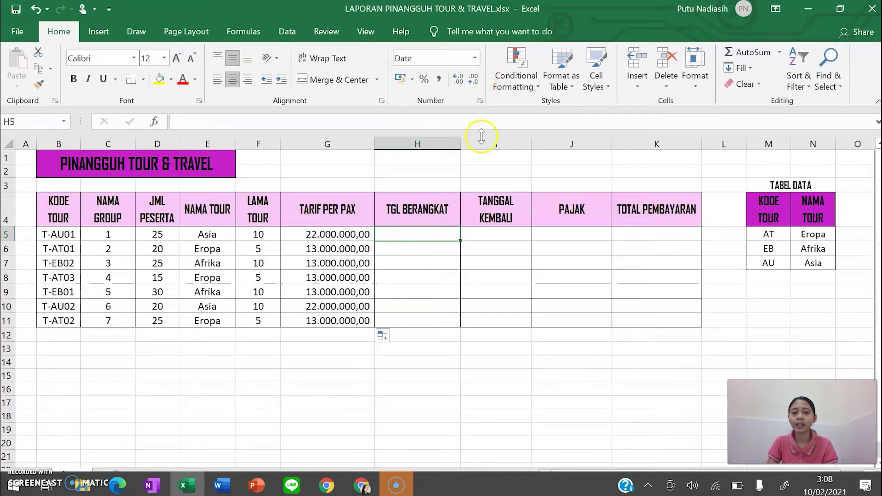
pyautogui.click(476, 64)
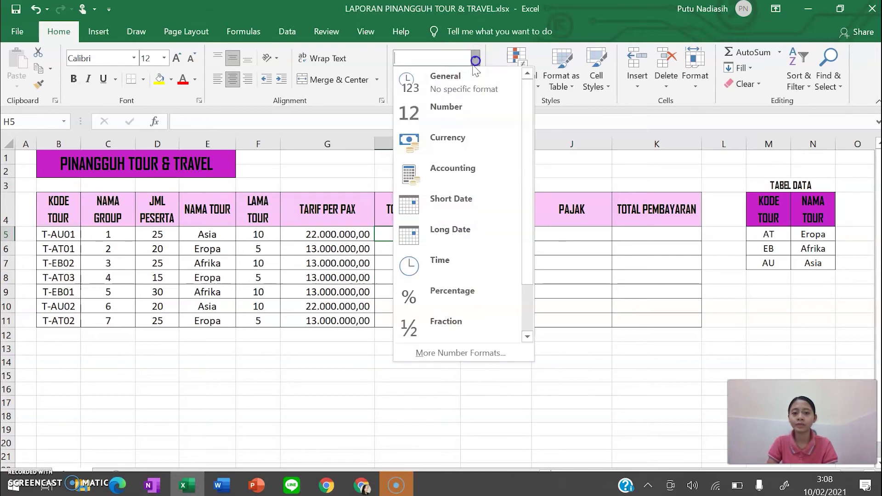
pyautogui.click(468, 85)
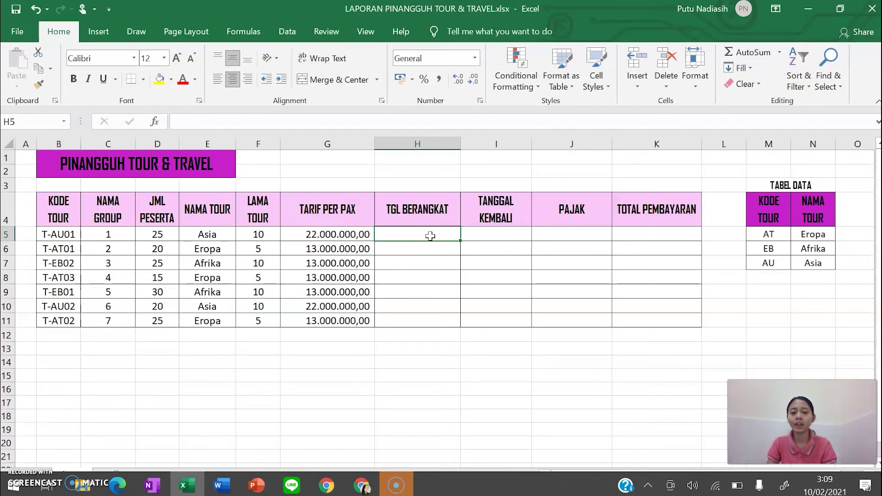
# Step: Start an IF formula in H5 with the logical test E5="Afrika"
pyautogui.write('=')
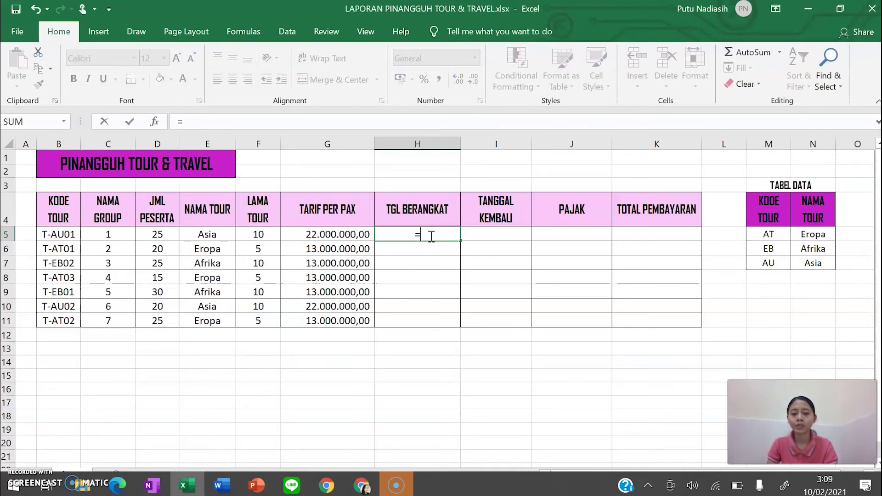
pyautogui.write('IF')
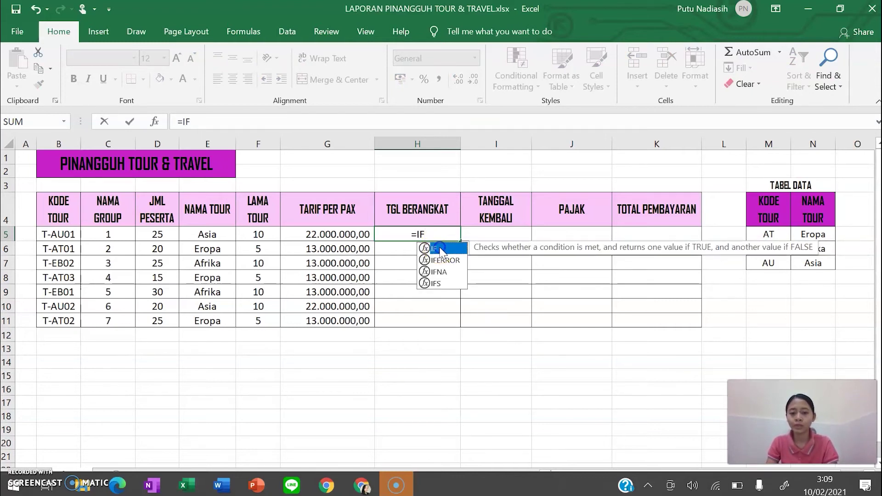
pyautogui.doubleClick(440, 250)
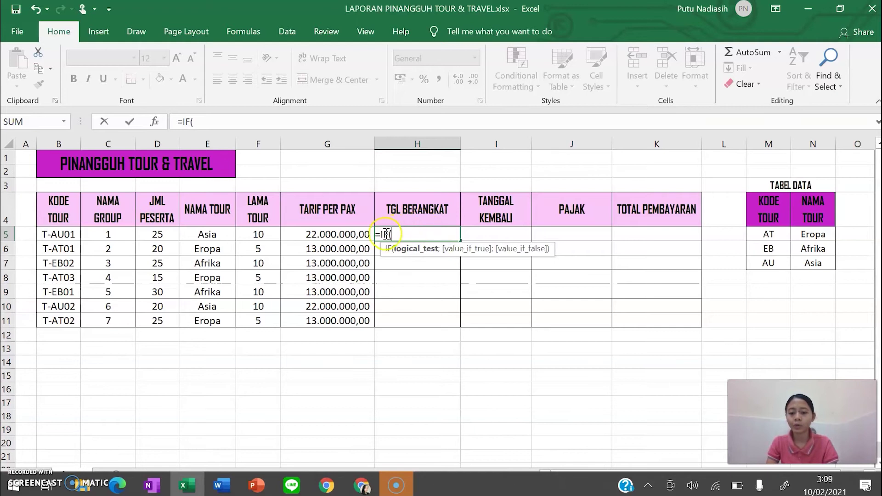
pyautogui.click(213, 235)
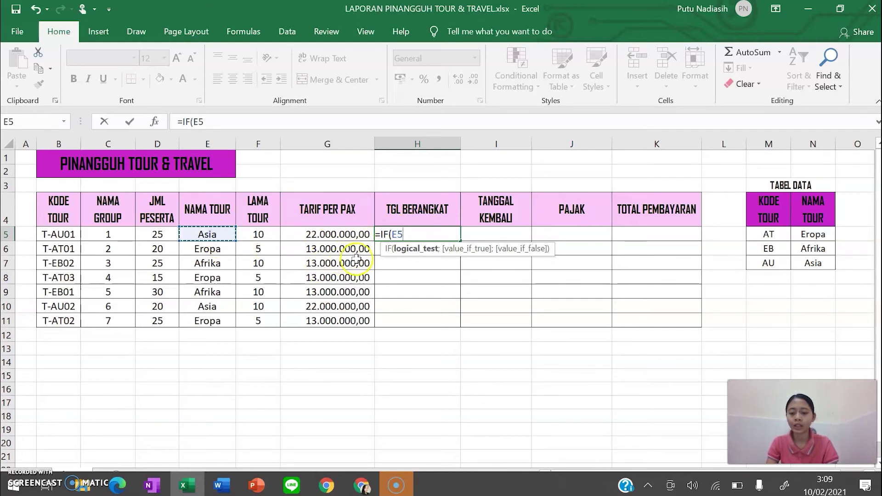
pyautogui.write('=')
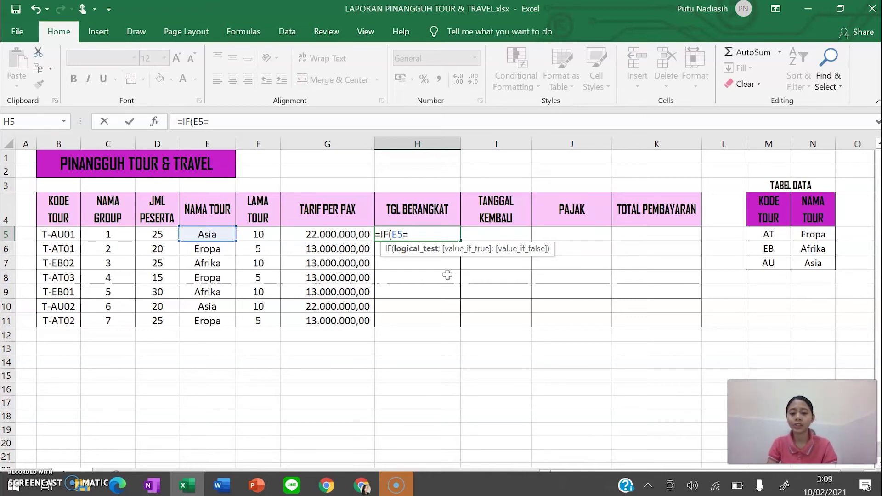
pyautogui.write('"')
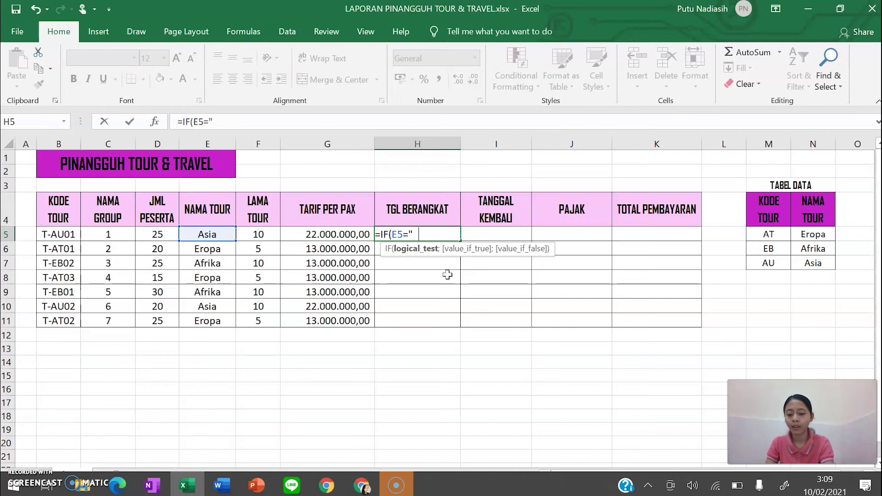
pyautogui.write('aFRIKA')
pyautogui.press('BackSpace')
pyautogui.press('BackSpace')
pyautogui.press('BackSpace')
pyautogui.press('BackSpace')
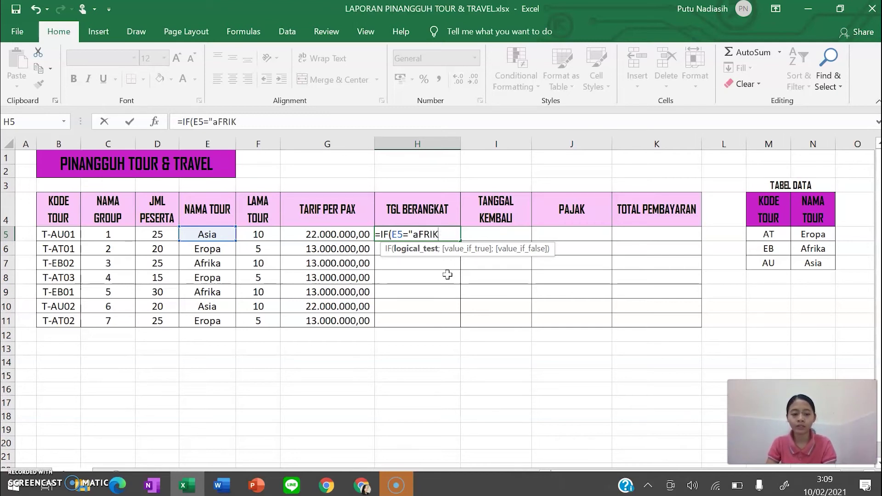
pyautogui.press('BackSpace')
pyautogui.press('BackSpace')
pyautogui.write('Afrika')
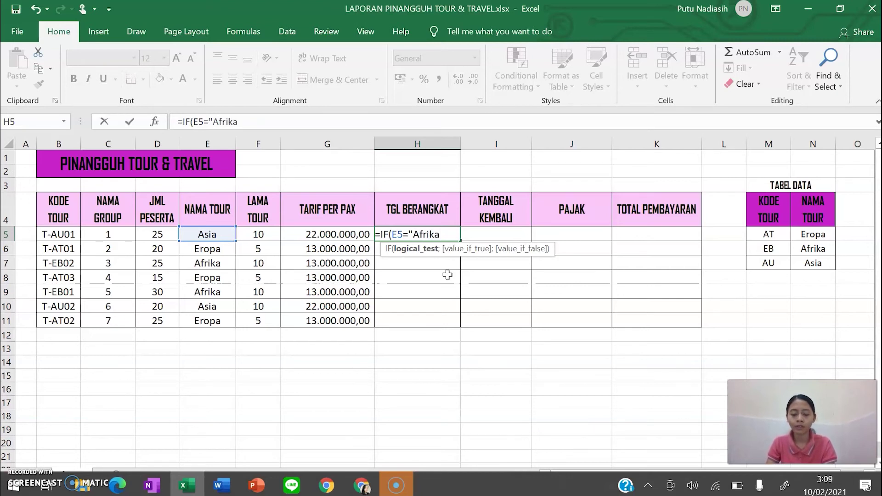
pyautogui.write('"')
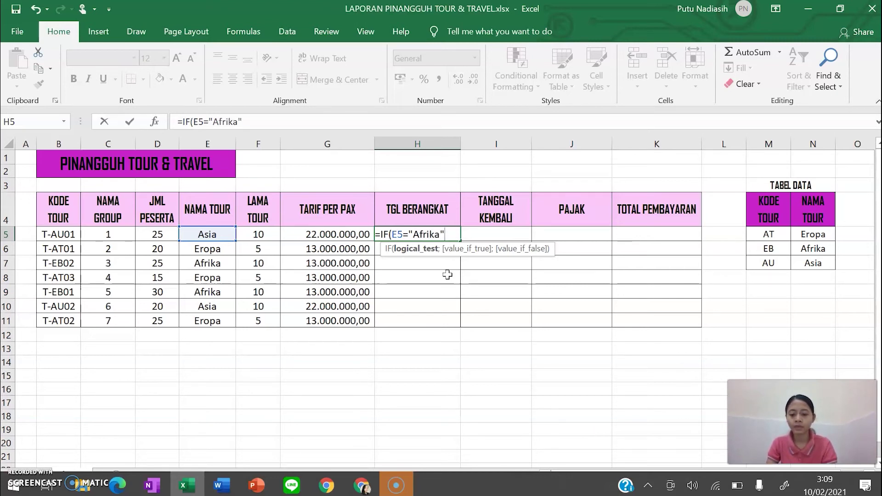
pyautogui.write(';')
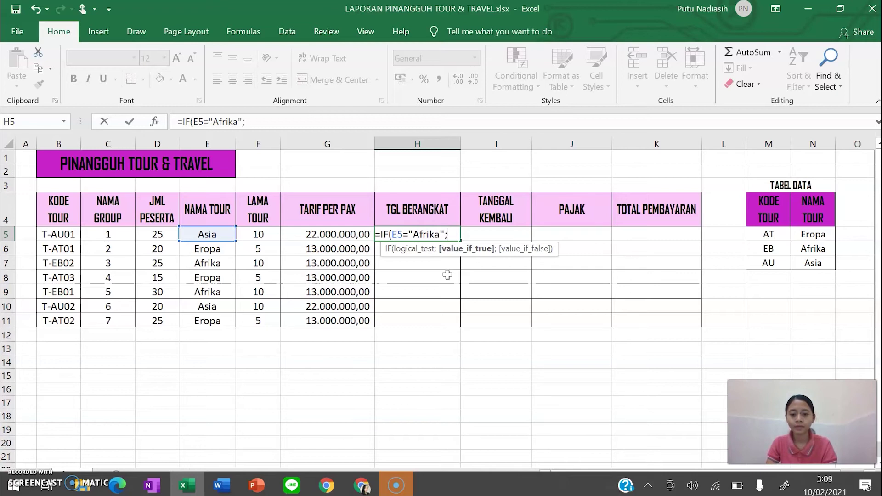
# Step: Add DATE(2019;2;1) as the value-if-true argument of the IF formula in H5
pyautogui.write('dat')
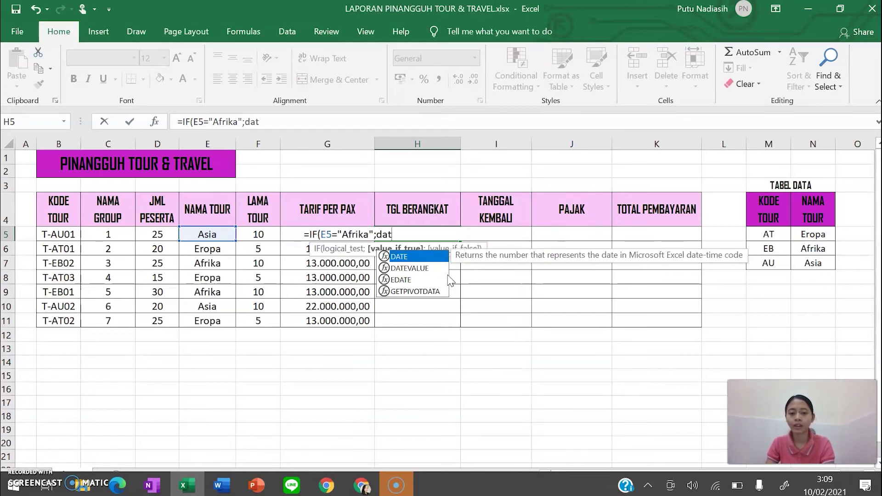
pyautogui.doubleClick(399, 257)
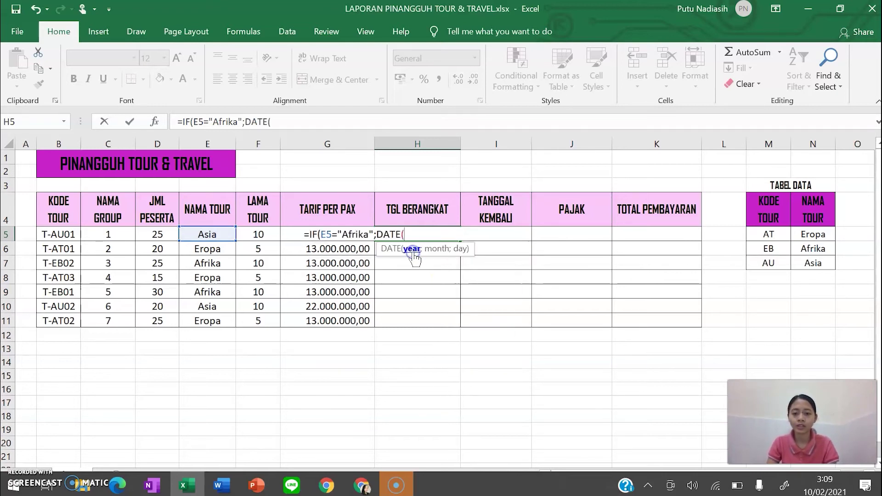
pyautogui.write('(')
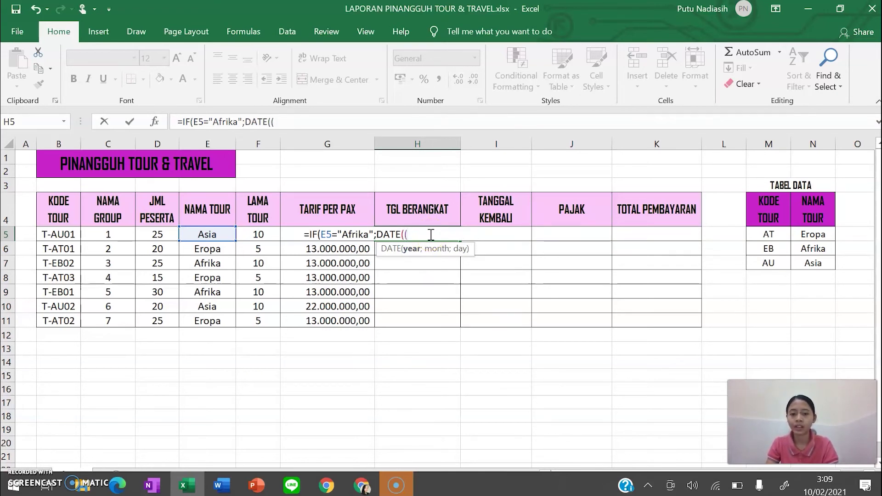
pyautogui.press('BackSpace')
pyautogui.write('2019')
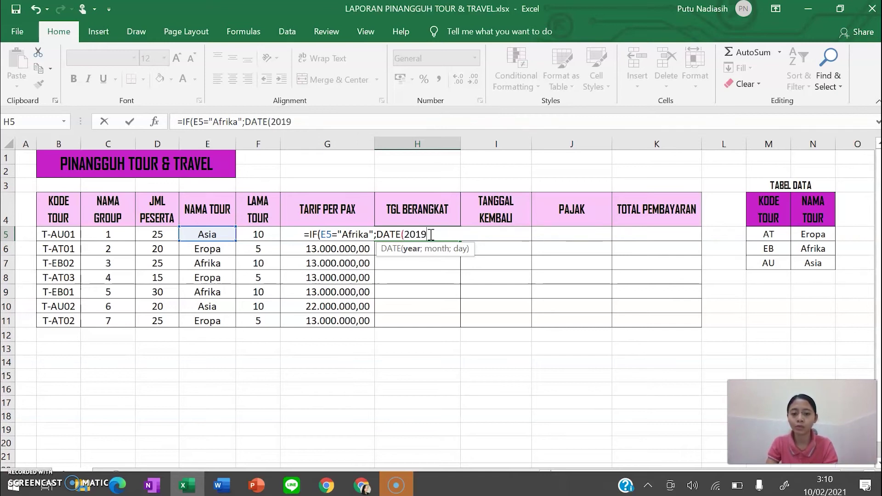
pyautogui.write(';2;10')
pyautogui.press('BackSpace')
pyautogui.write('0')
pyautogui.press('BackSpace')
pyautogui.write(')')
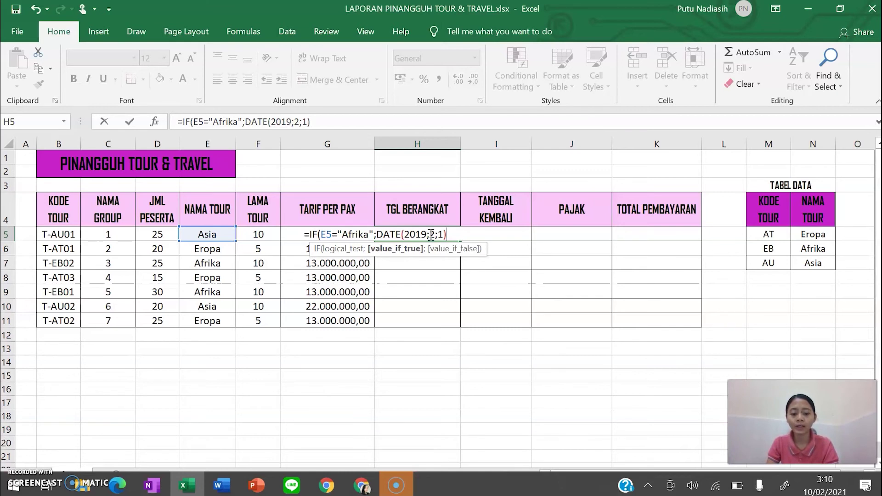
# Step: Add DATE(2019;2;15) as the value-if-false argument in H5 and enter the formula, accepting the closing-parenthesis correction
pyautogui.write(';dat')
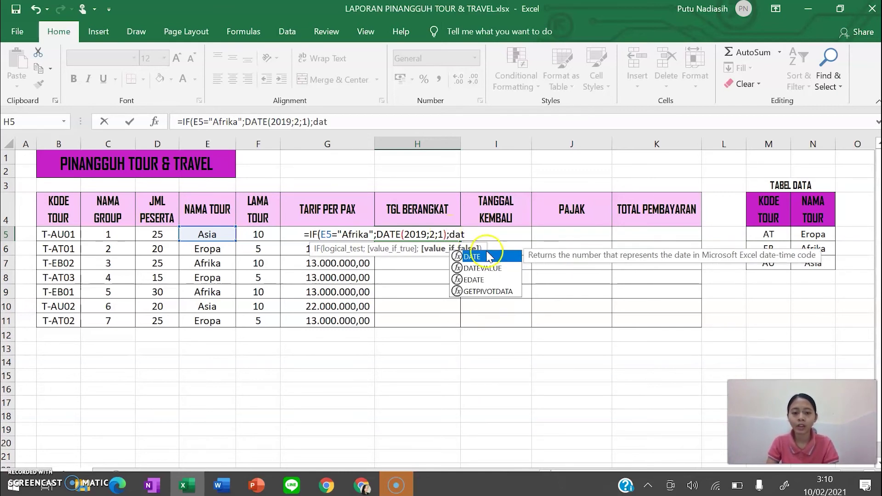
pyautogui.doubleClick(489, 257)
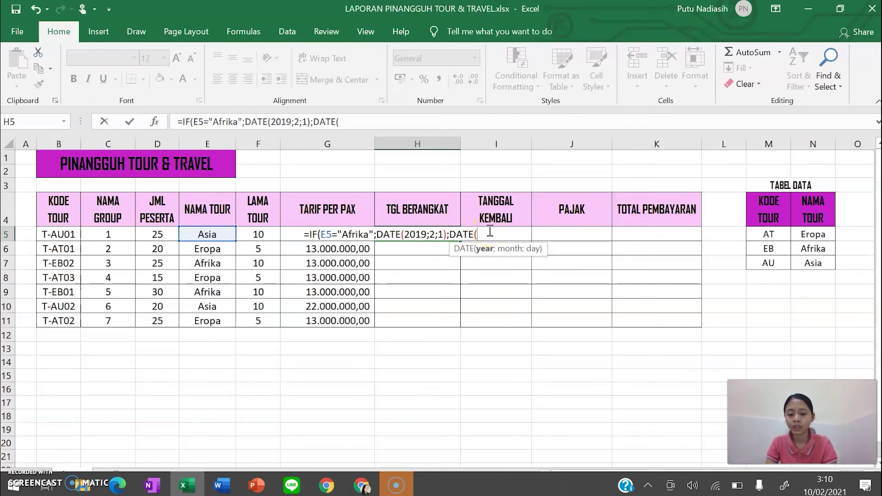
pyautogui.write('21')
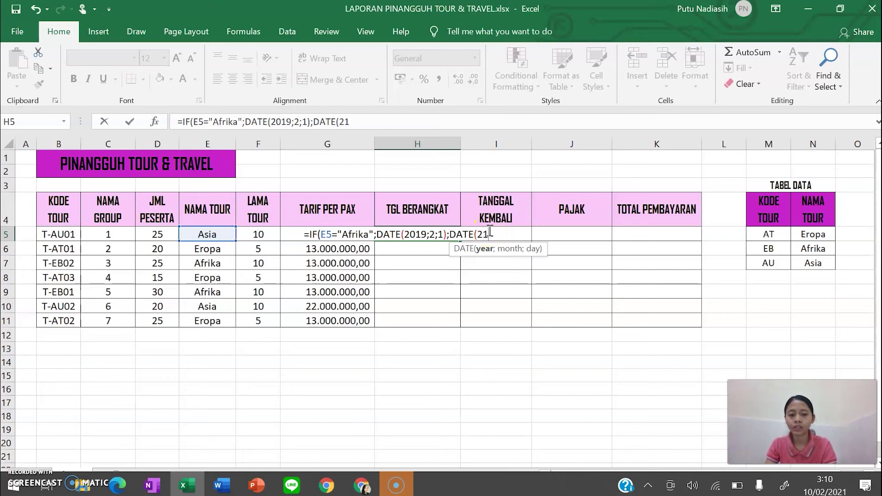
pyautogui.press('BackSpace')
pyautogui.write('019')
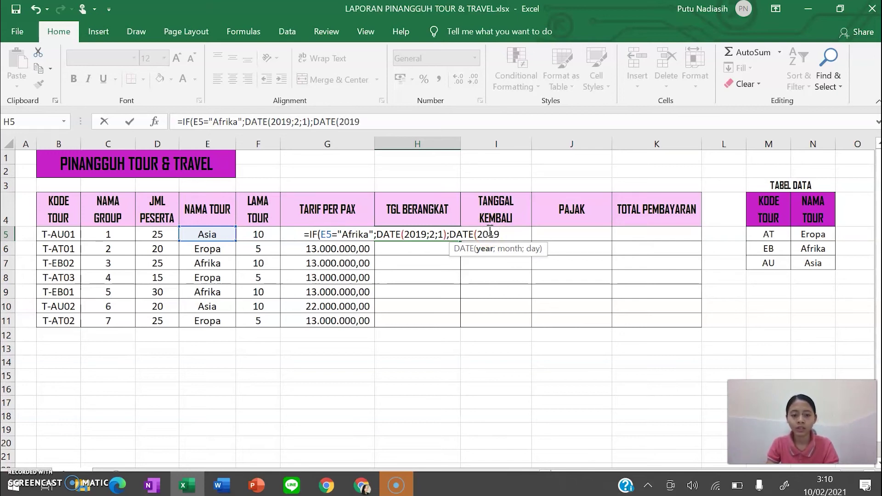
pyautogui.write(';')
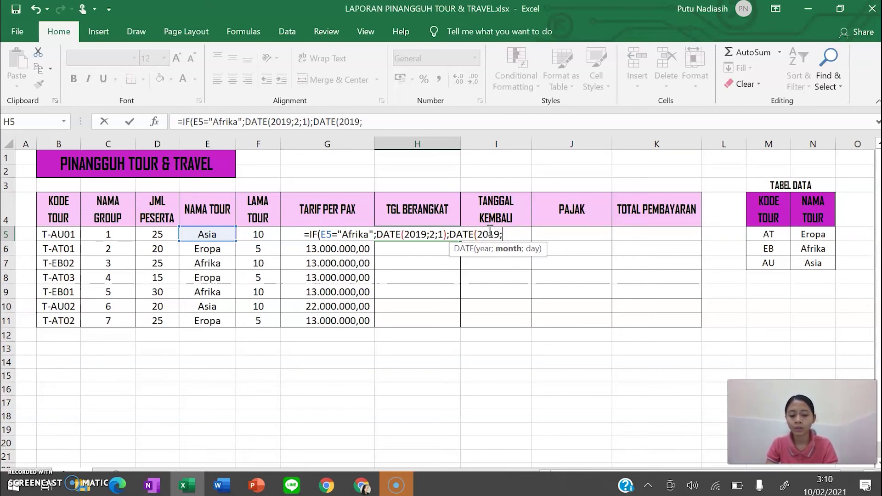
pyautogui.write('2;')
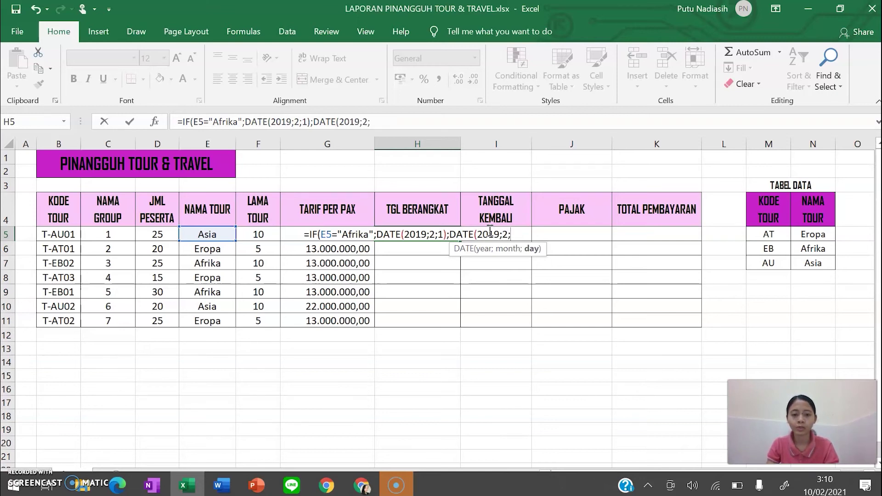
pyautogui.write('1')
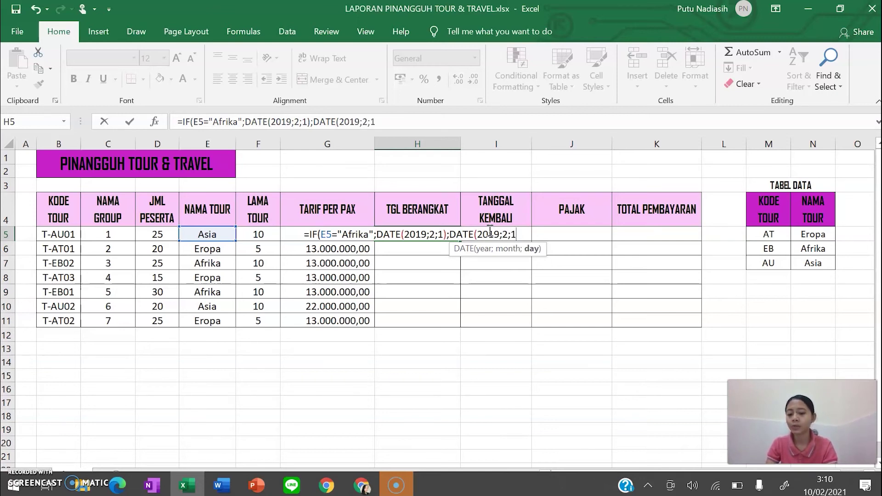
pyautogui.write('50')
pyautogui.press('BackSpace')
pyautogui.write(')')
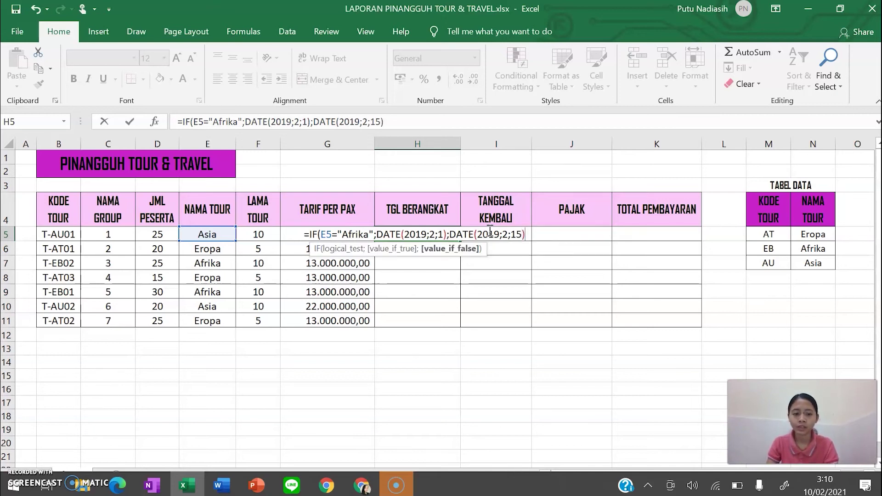
pyautogui.press('Return')
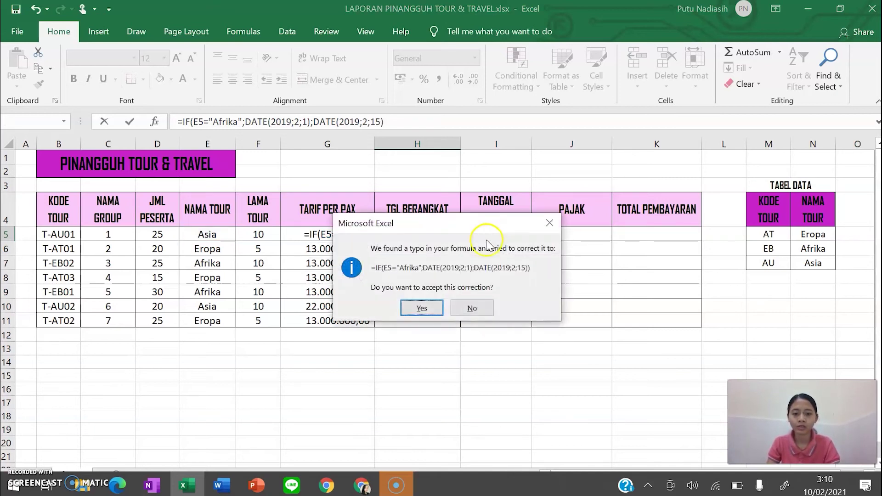
pyautogui.click(440, 312)
pyautogui.click(422, 309)
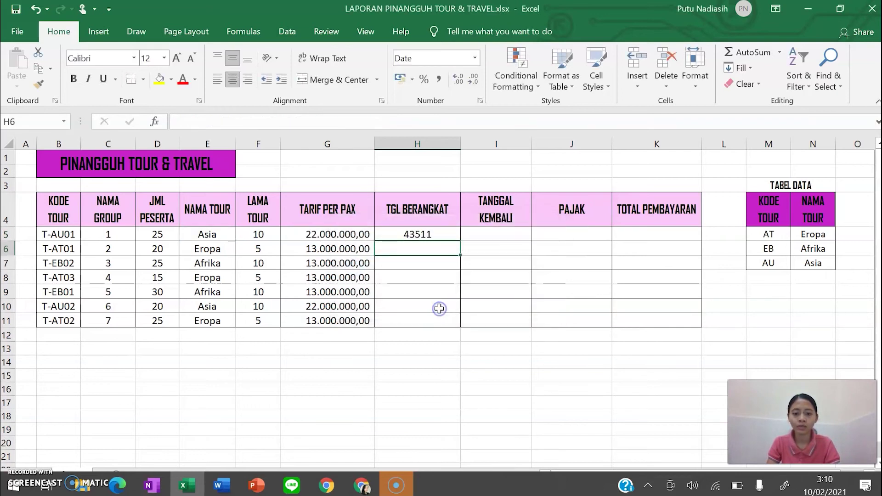
# Step: Format H5 as a Date of type 14/03/2012 and copy its formula down to H11
pyautogui.click(446, 237)
pyautogui.click(453, 233)
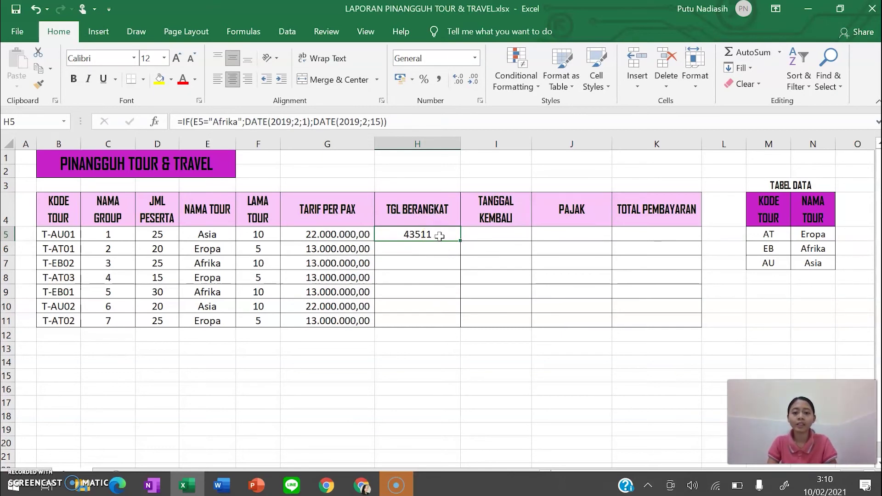
pyautogui.rightClick(440, 236)
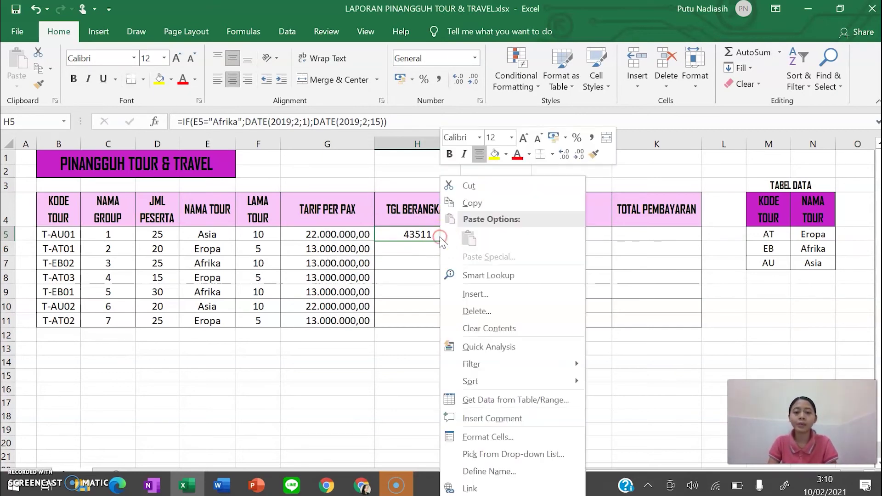
pyautogui.click(500, 433)
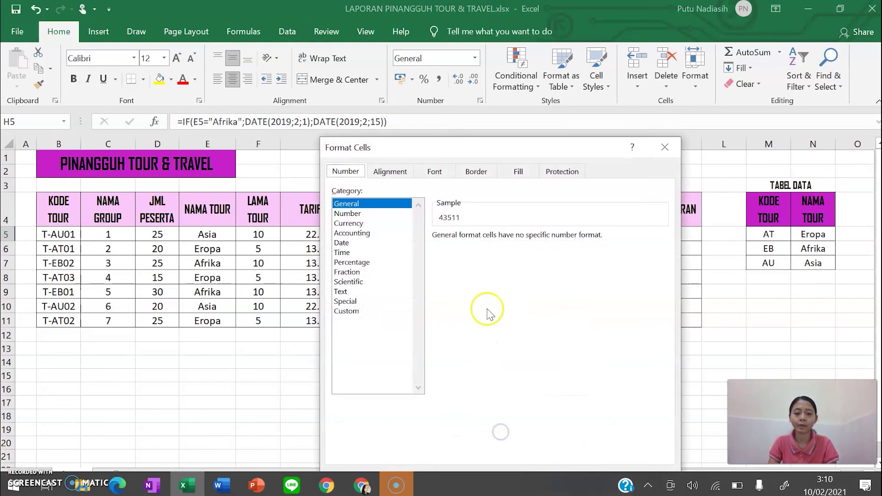
pyautogui.click(346, 242)
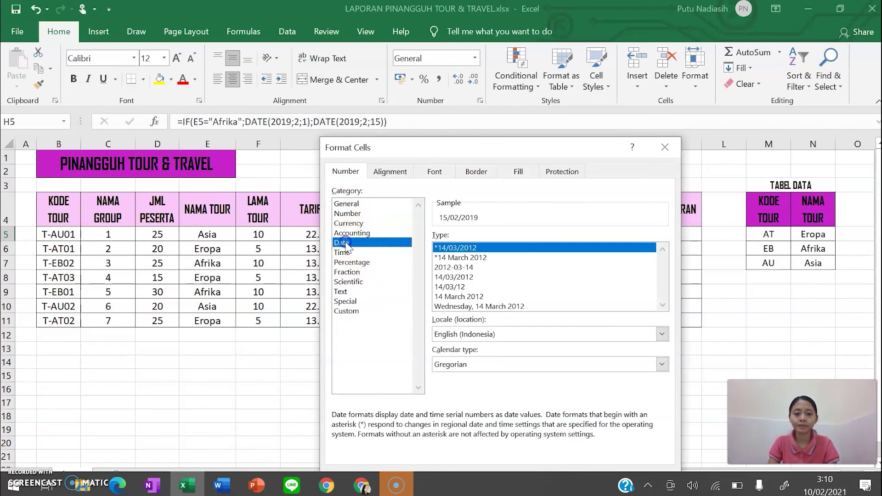
pyautogui.click(465, 277)
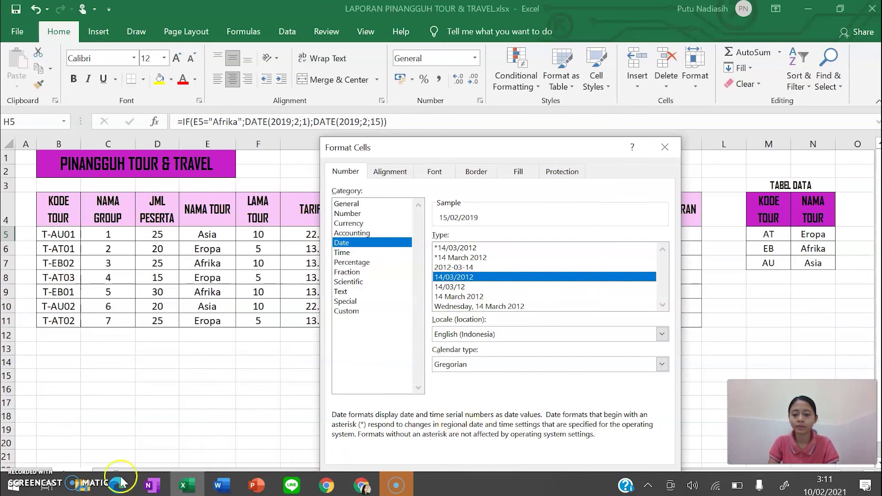
pyautogui.click(9, 490)
pyautogui.click(9, 490)
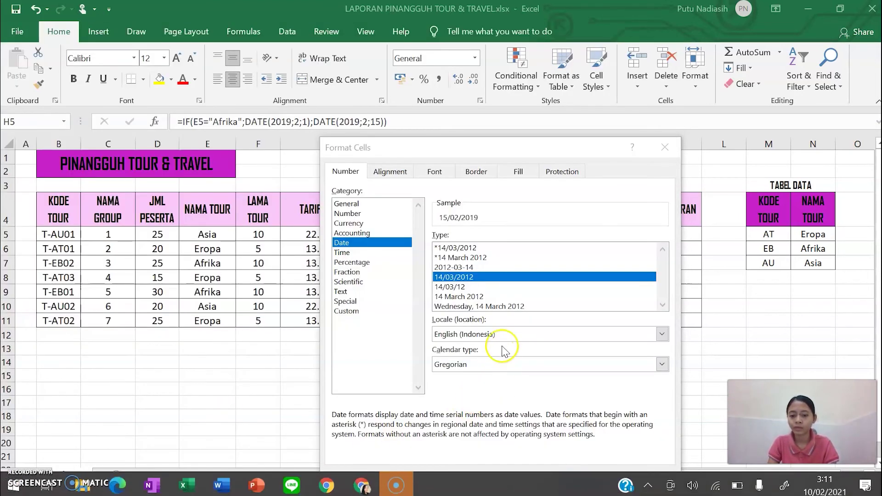
pyautogui.click(22, 491)
pyautogui.click(22, 490)
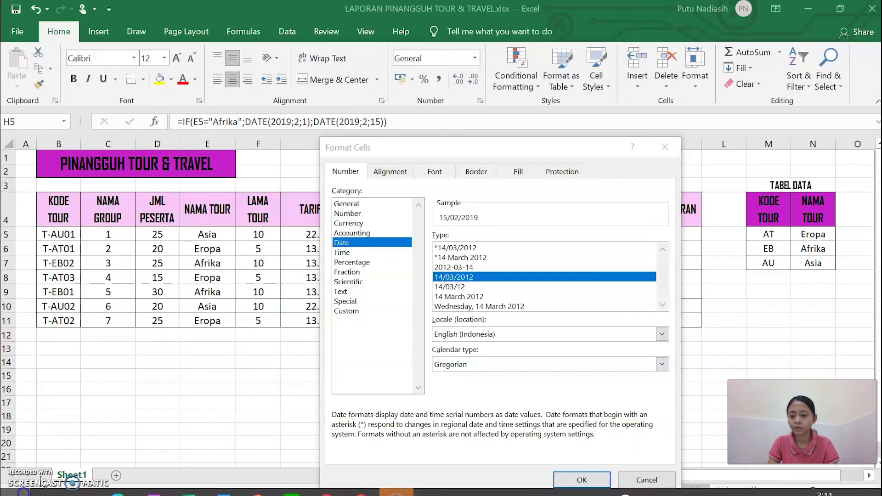
pyautogui.click(577, 479)
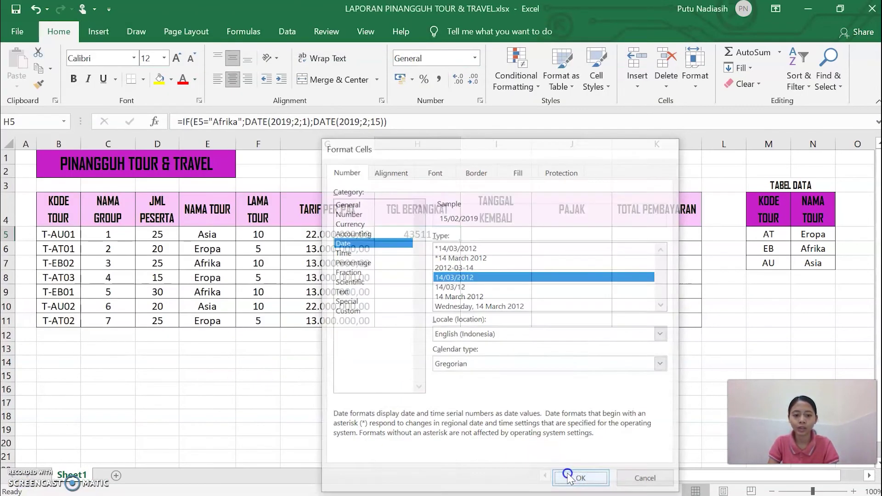
pyautogui.moveTo(460, 240); pyautogui.dragTo(451, 322)
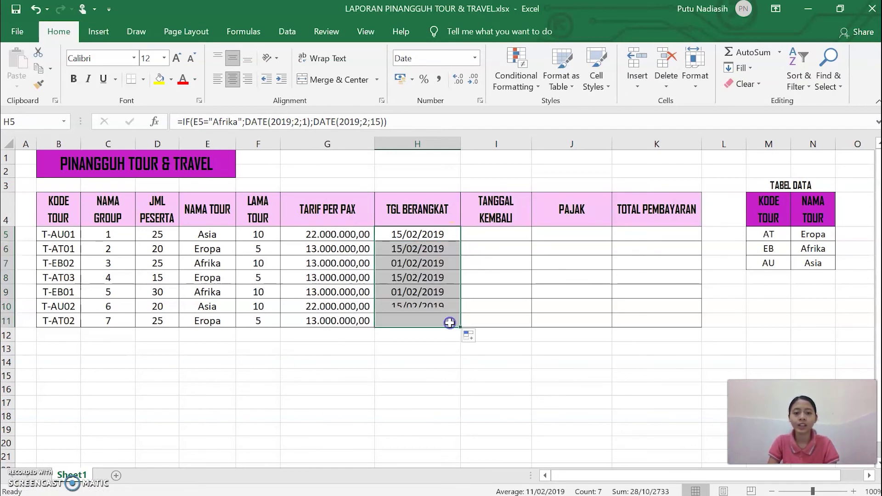
# Step: Enter the formula =H5+F5 in the first TANGGAL KEMBALI cell, I5, adding the tour length to the departure date
pyautogui.click(506, 233)
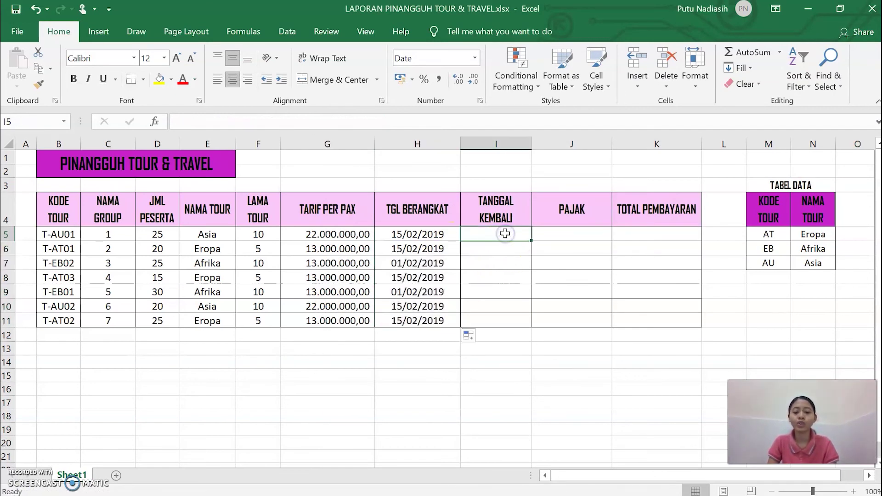
pyautogui.click(495, 235)
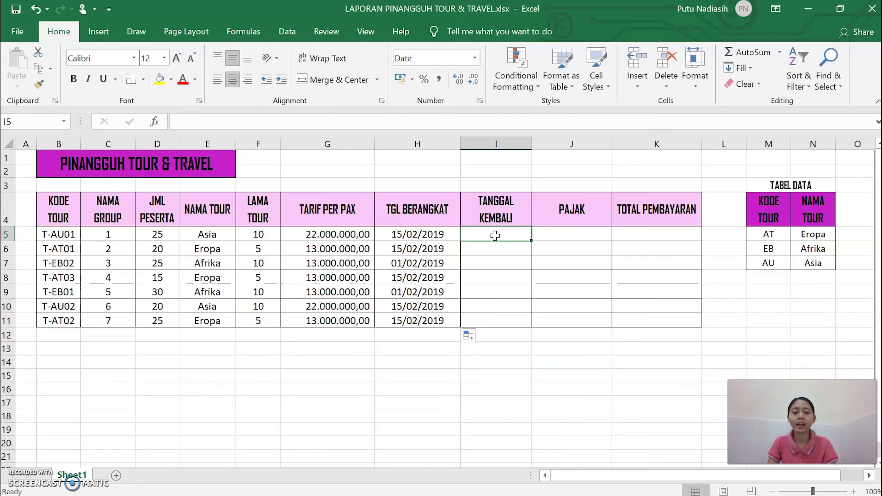
pyautogui.write('=')
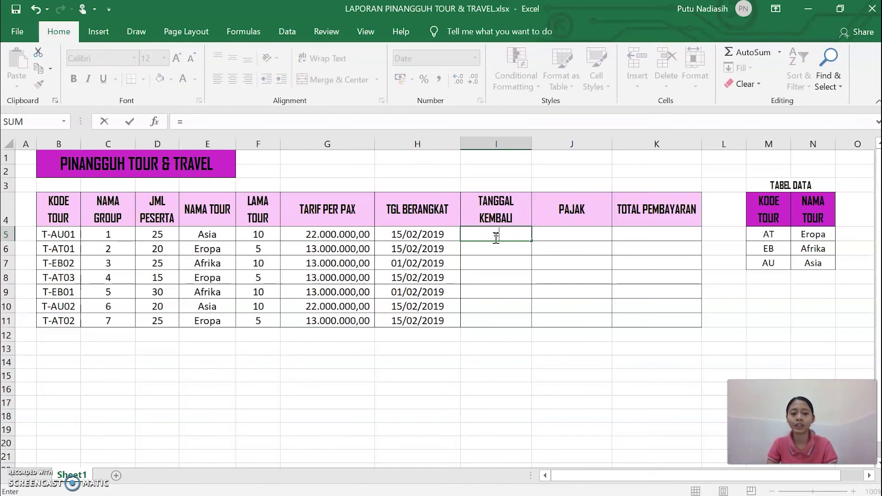
pyautogui.click(431, 234)
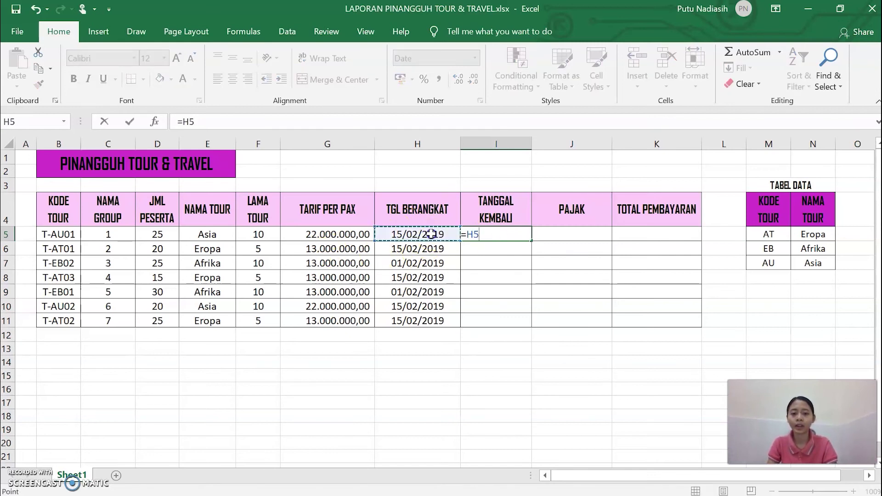
pyautogui.write('=')
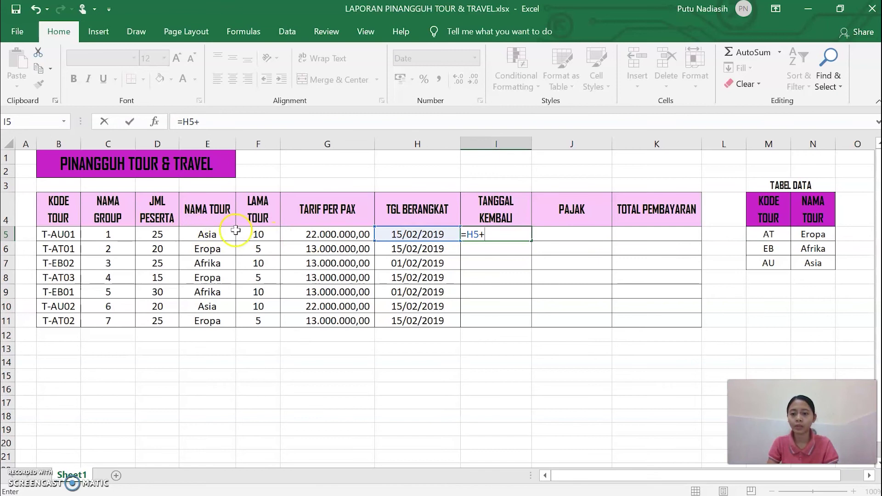
pyautogui.click(266, 235)
pyautogui.press('Return')
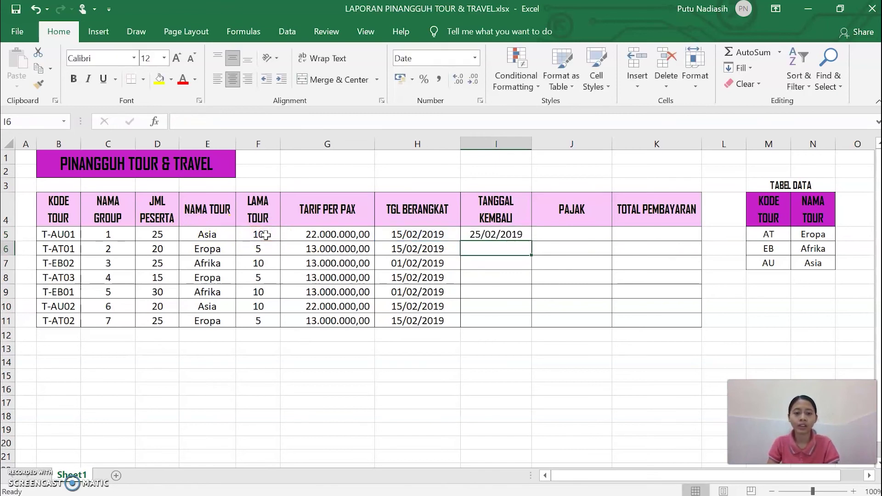
# Step: Copy the return date formula from I5 down to I11
pyautogui.click(488, 234)
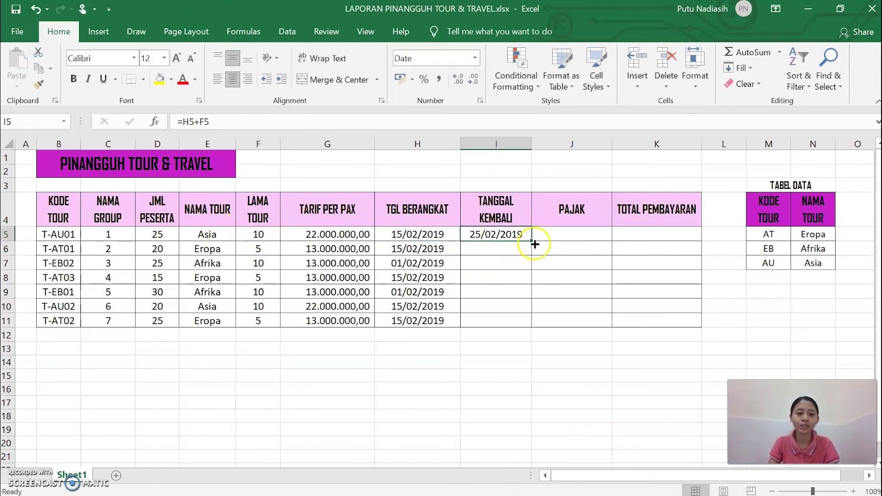
pyautogui.moveTo(531, 241); pyautogui.dragTo(517, 307)
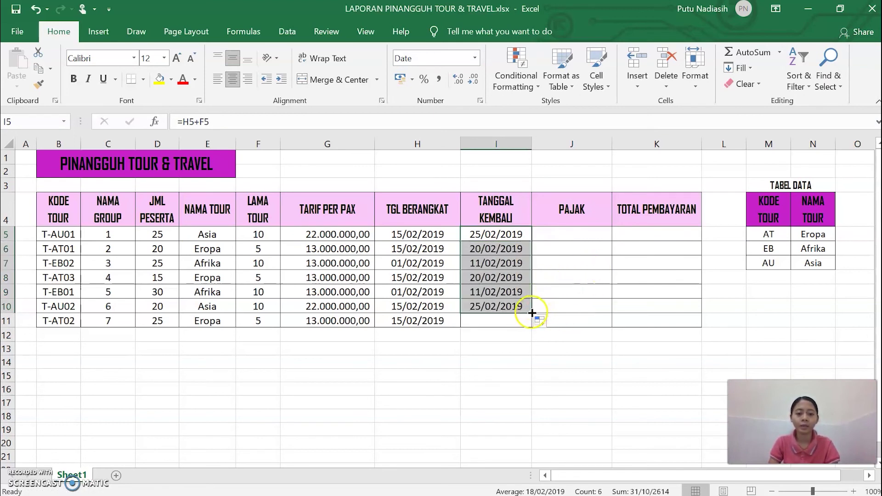
pyautogui.moveTo(531, 316); pyautogui.dragTo(533, 329)
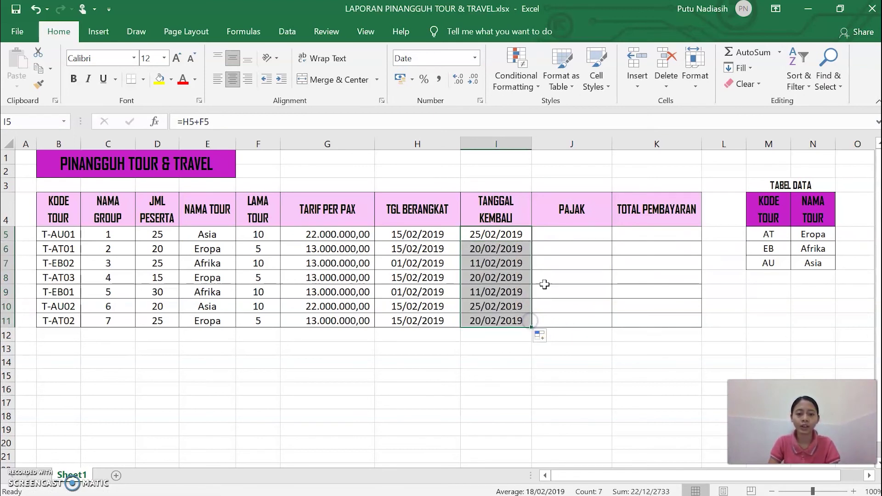
# Step: Enter the formula =G5*5% in the first PAJAK cell, J5, to calculate the tax from the fare per pax
pyautogui.click(583, 237)
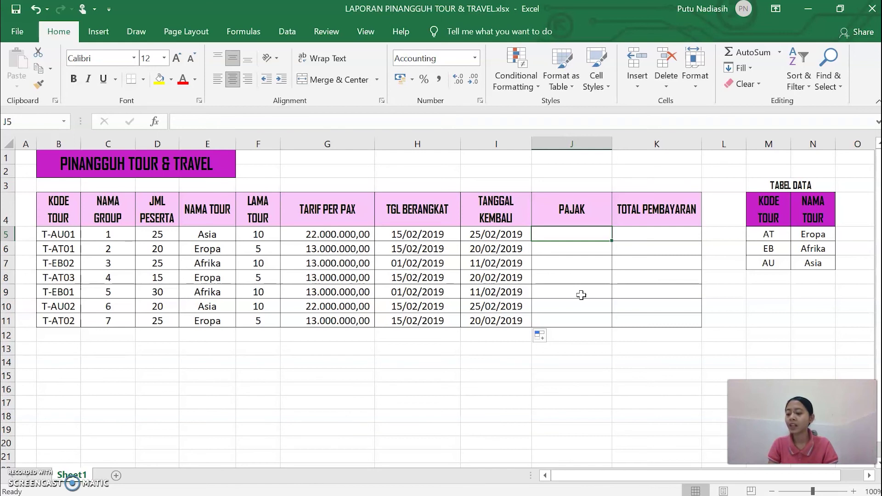
pyautogui.click(578, 236)
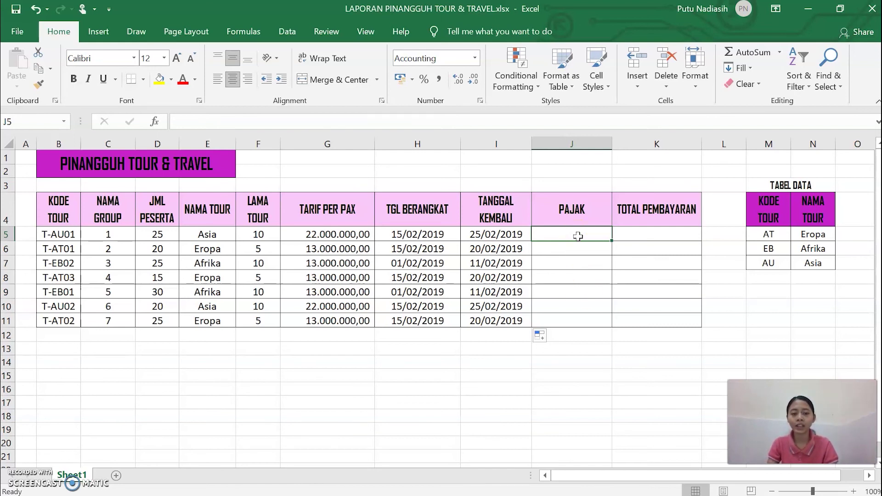
pyautogui.write('=')
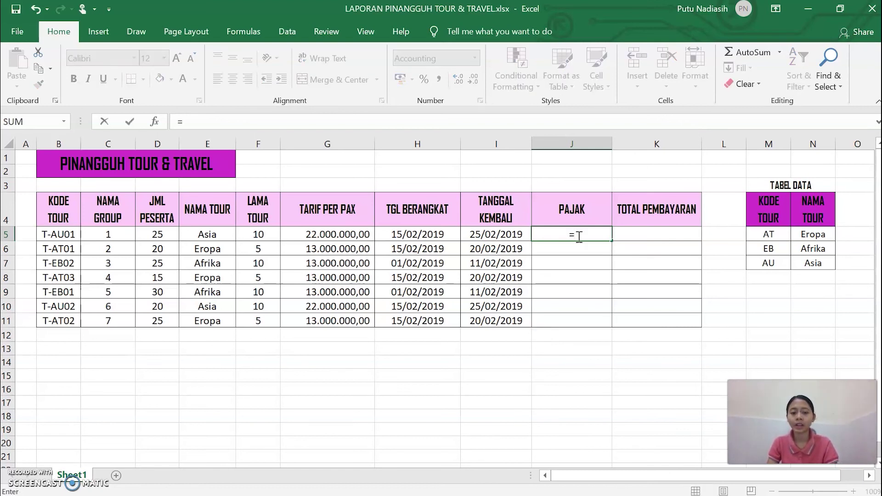
pyautogui.click(340, 237)
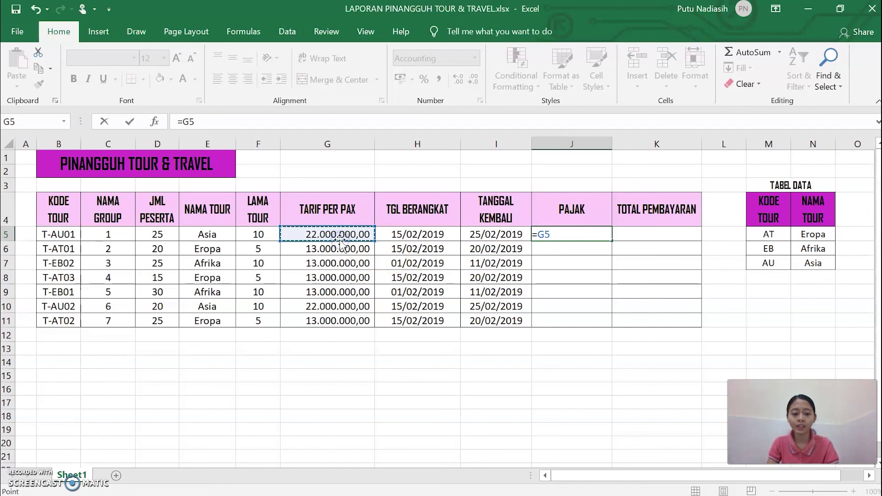
pyautogui.write('*')
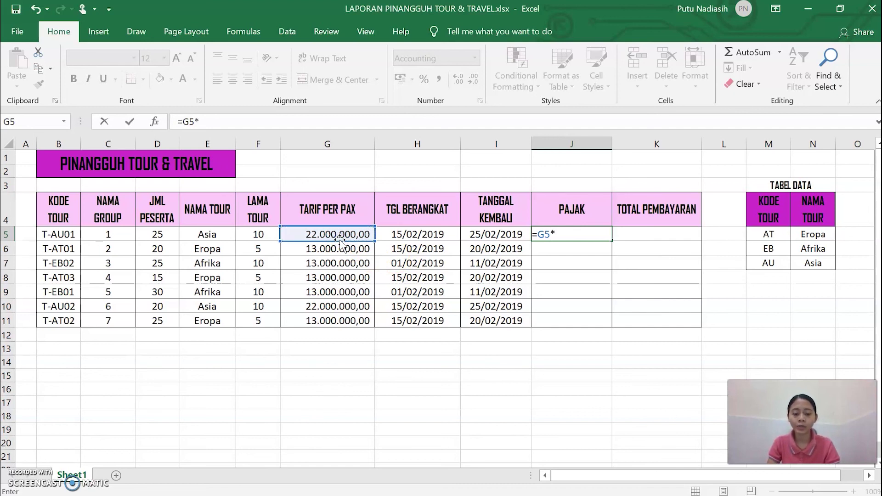
pyautogui.write('5%')
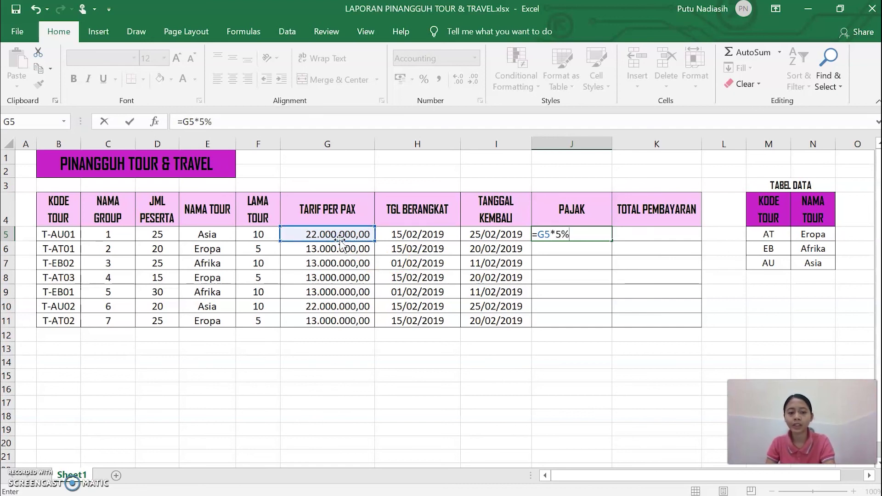
pyautogui.press('Return')
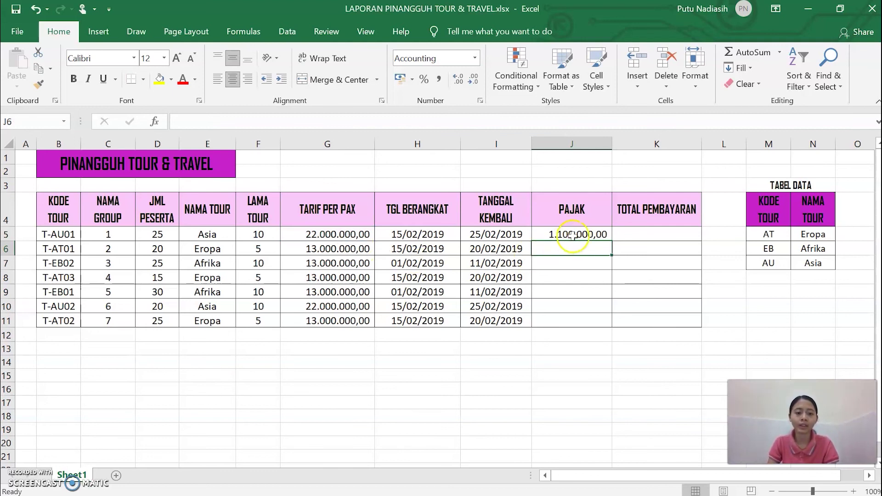
# Step: Copy the tax formula from J5 down to J11
pyautogui.click(573, 236)
pyautogui.moveTo(612, 241); pyautogui.dragTo(598, 323)
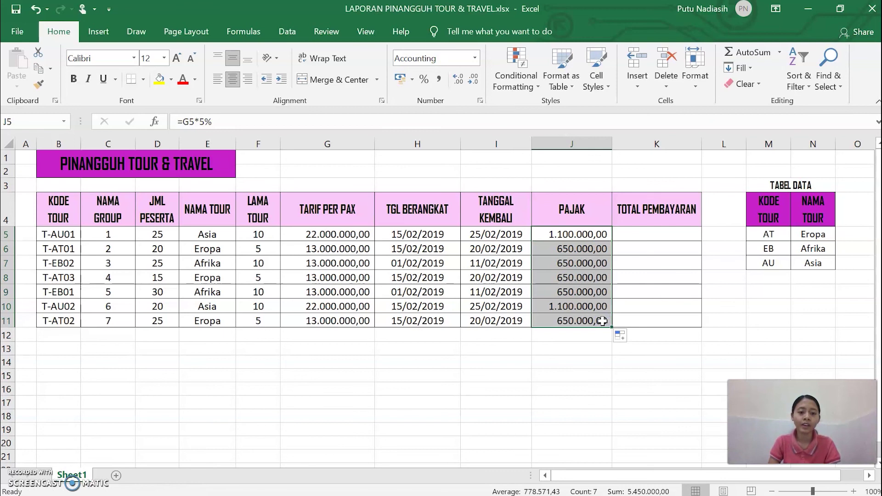
pyautogui.click(590, 349)
# Step: Enter the formula =G5*D5+J5 in the first TOTAL PEMBAYARAN cell, K5, multiplying the fare by participants and adding the tax
pyautogui.click(655, 236)
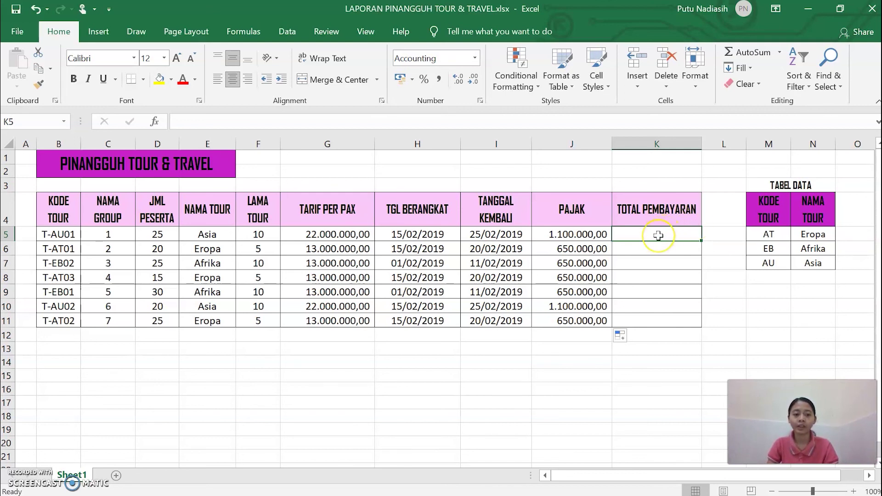
pyautogui.write('=')
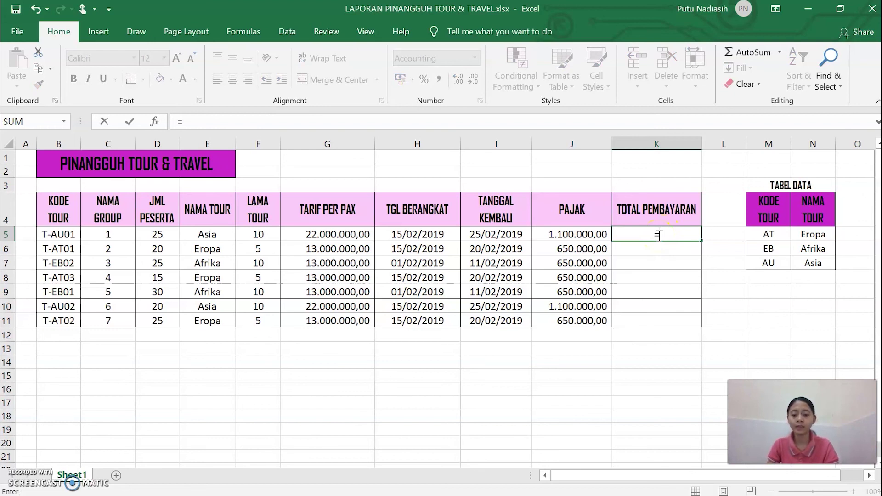
pyautogui.click(348, 235)
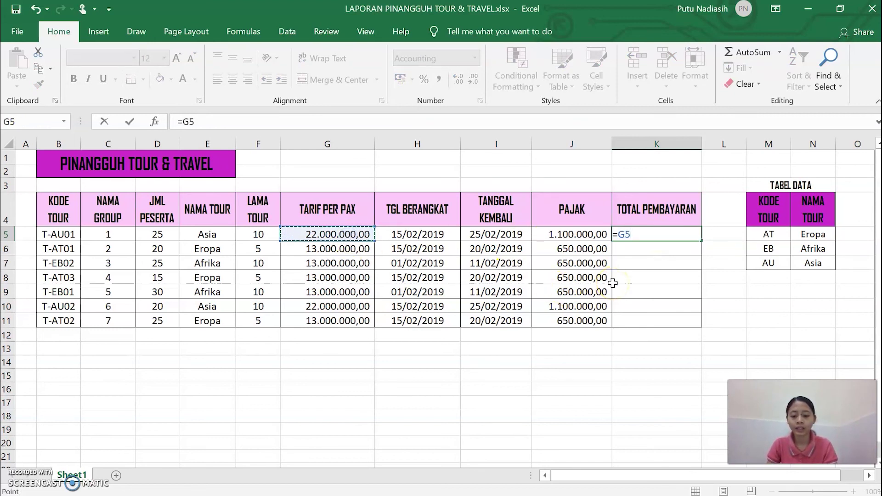
pyautogui.write('*')
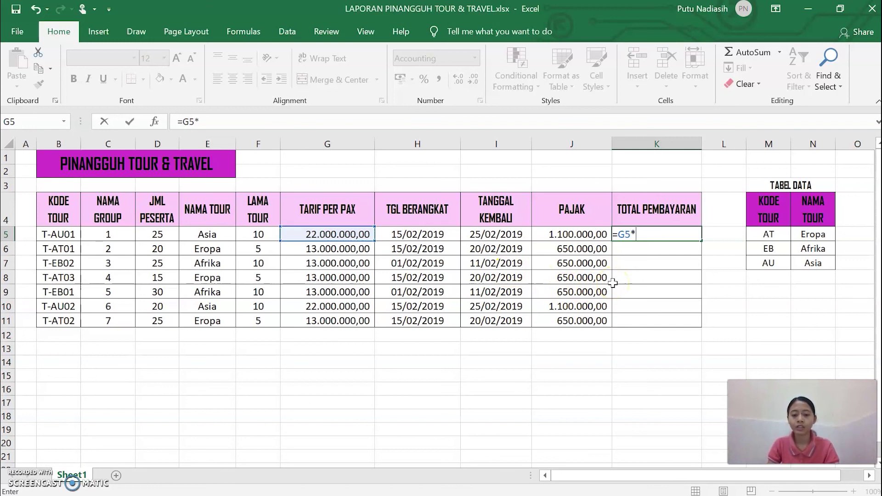
pyautogui.click(158, 237)
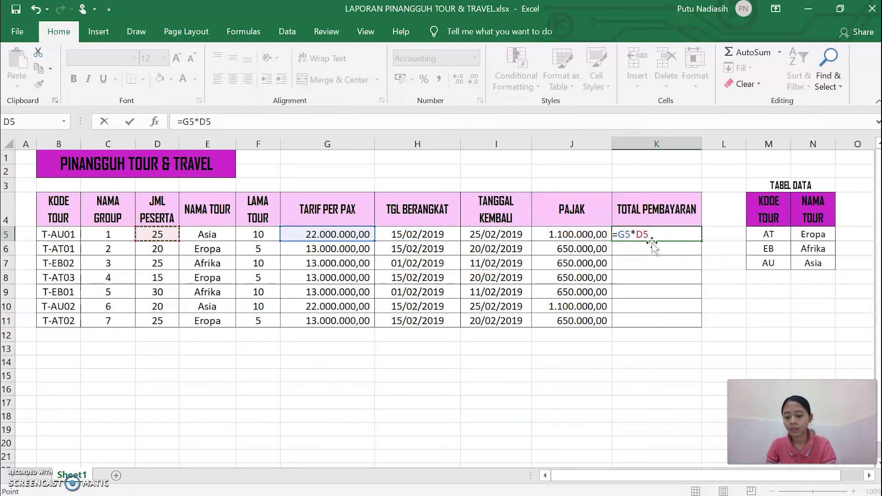
pyautogui.write('+')
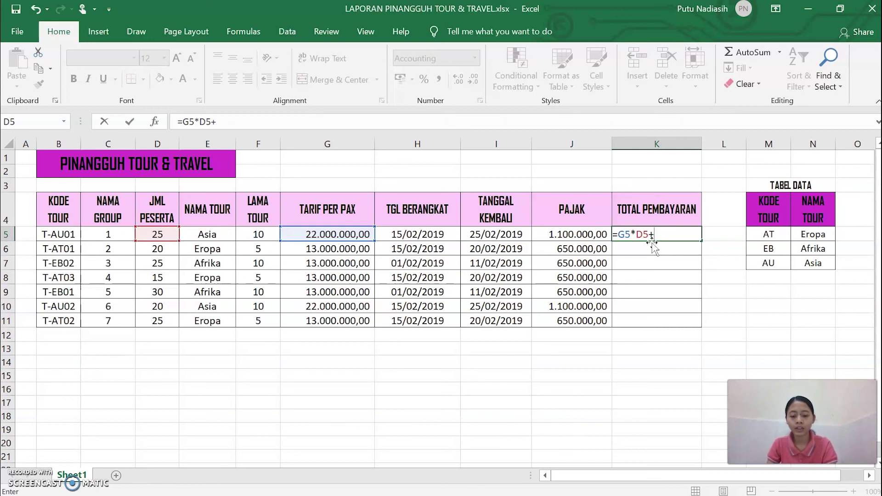
pyautogui.click(583, 236)
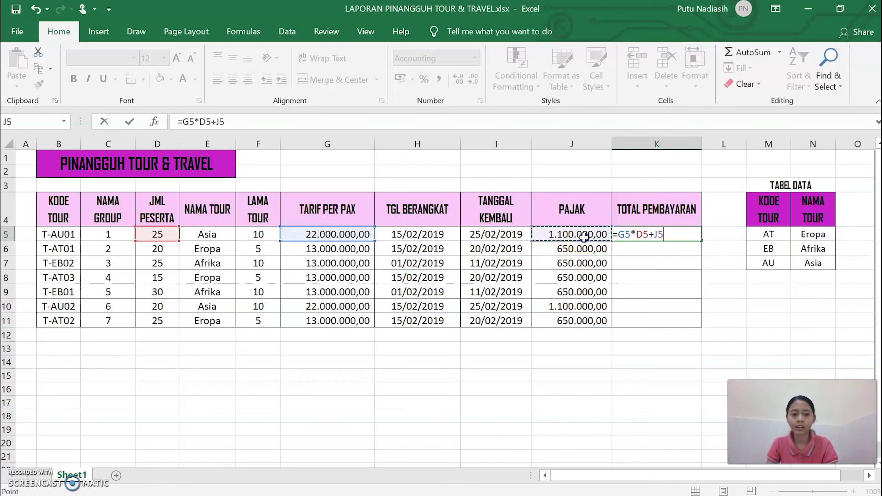
pyautogui.press('Return')
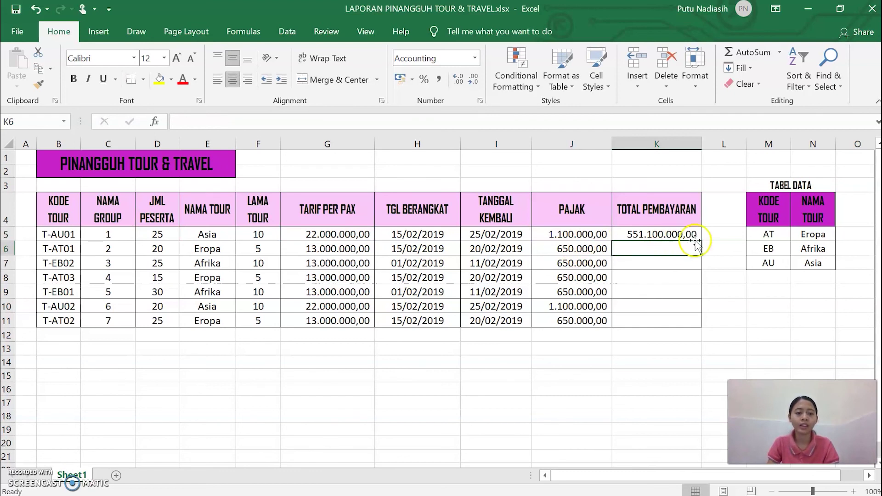
# Step: Copy the total payment formula from K5 down to K11 and deselect the filled range
pyautogui.click(689, 234)
pyautogui.moveTo(704, 241); pyautogui.dragTo(694, 328)
pyautogui.click(716, 317)
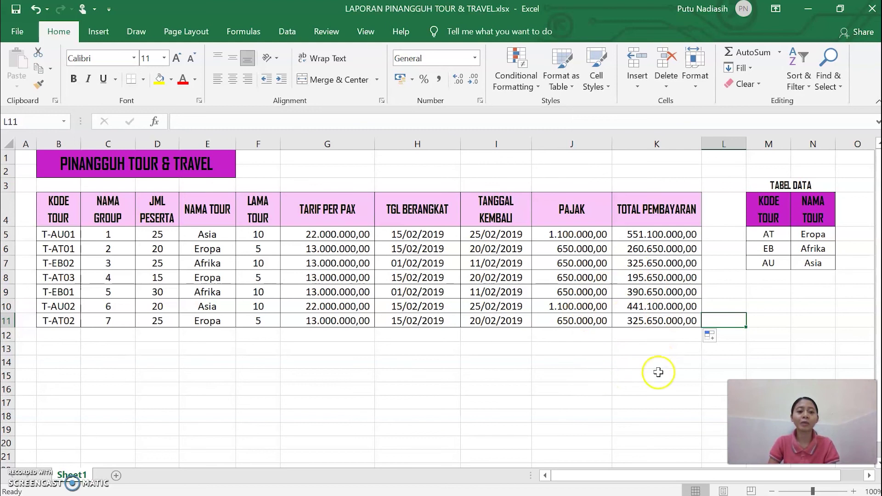
pyautogui.click(681, 363)
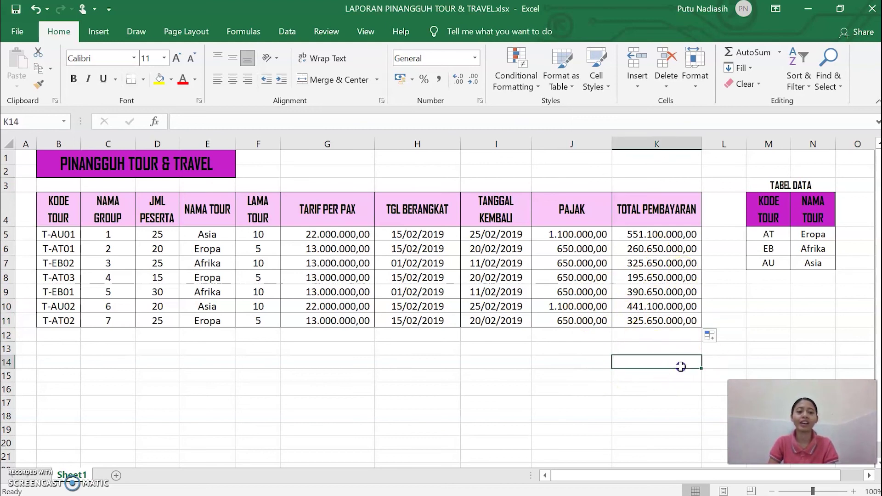
pyautogui.click(737, 357)
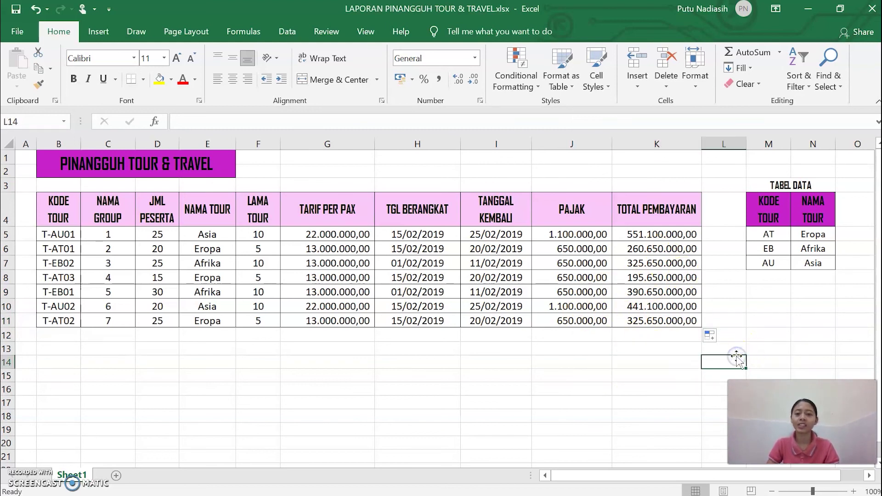